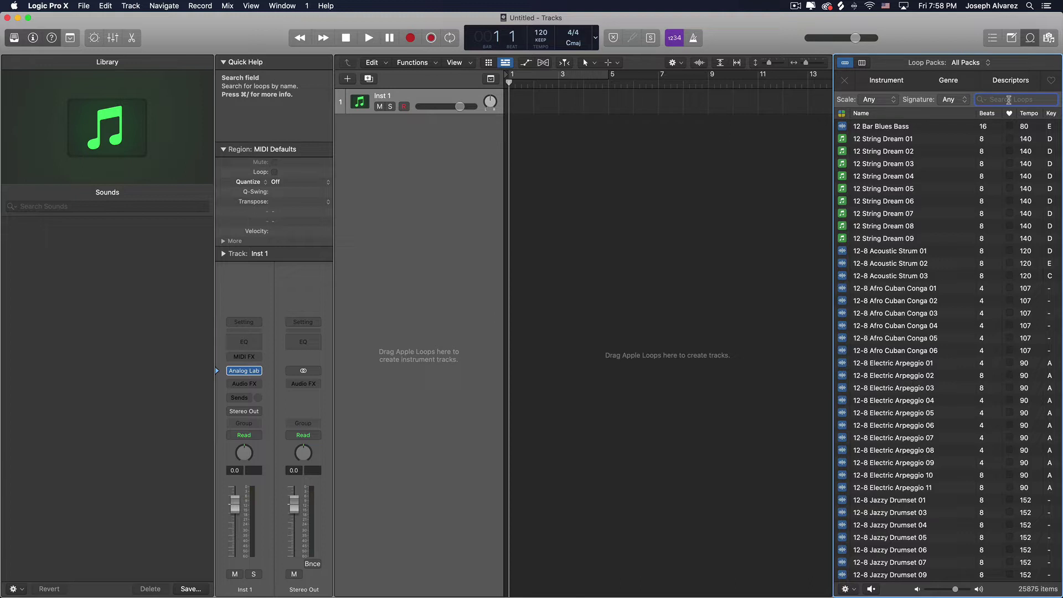
# Search the loop browser for "drums" and audition several 12-8 Jazzy Drumset loops, including 01, 03, 05, 10 and 12.
pyautogui.write('ums')
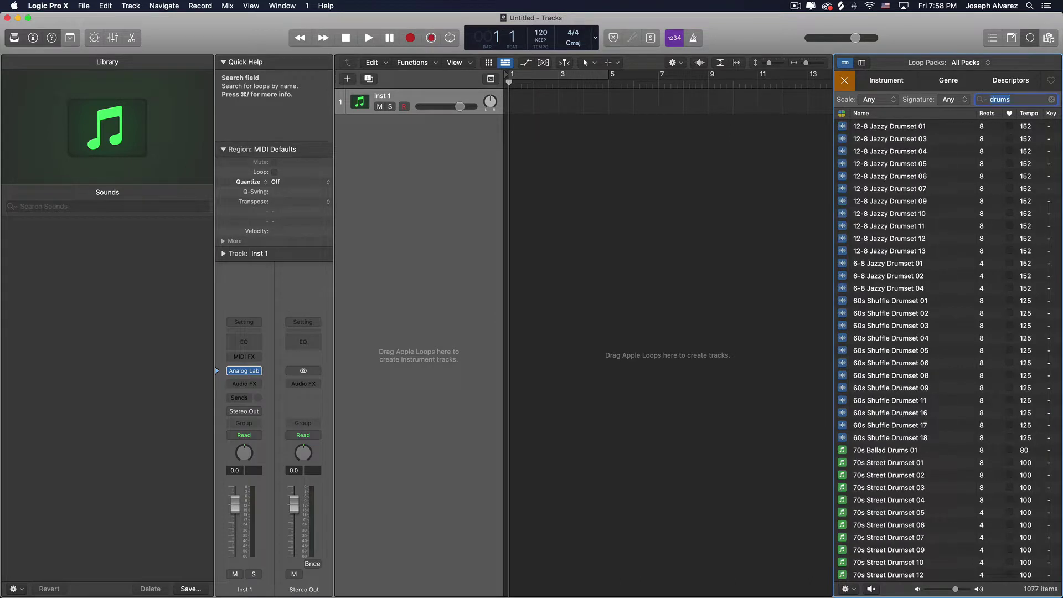
pyautogui.click(885, 166)
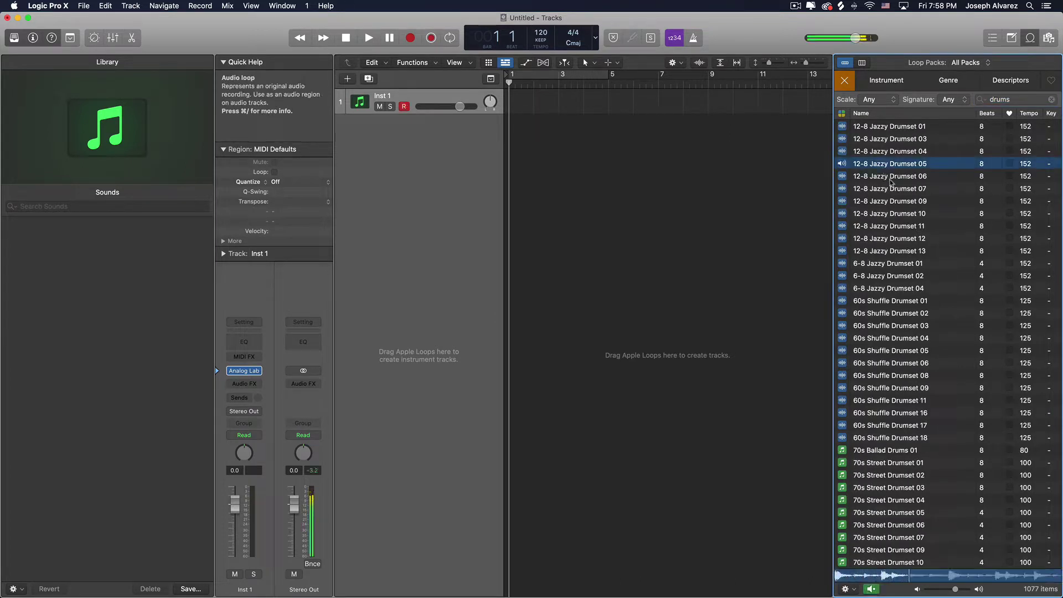
pyautogui.click(889, 178)
pyautogui.click(879, 139)
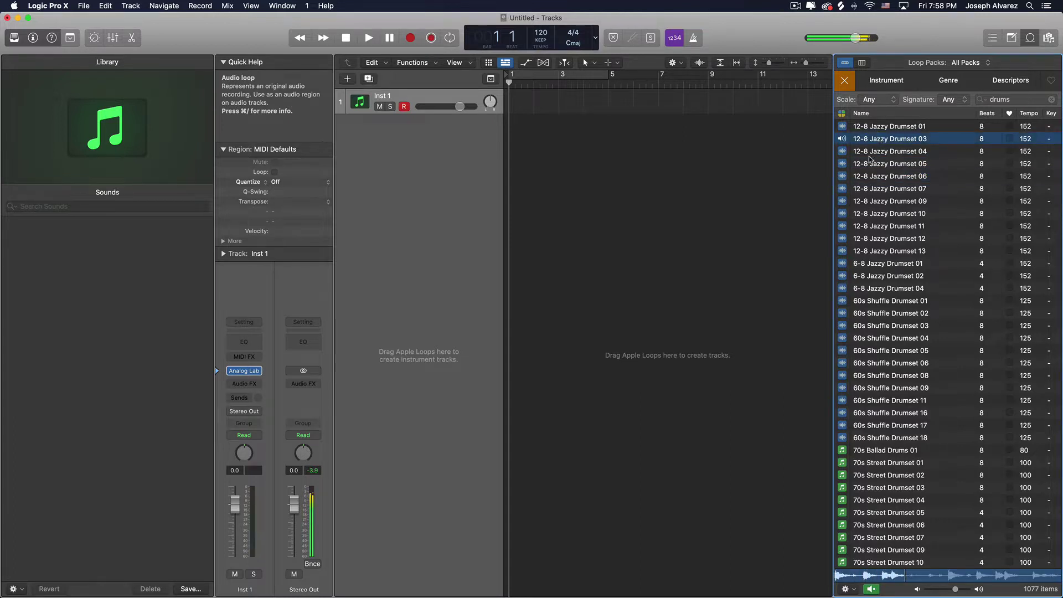
pyautogui.click(882, 131)
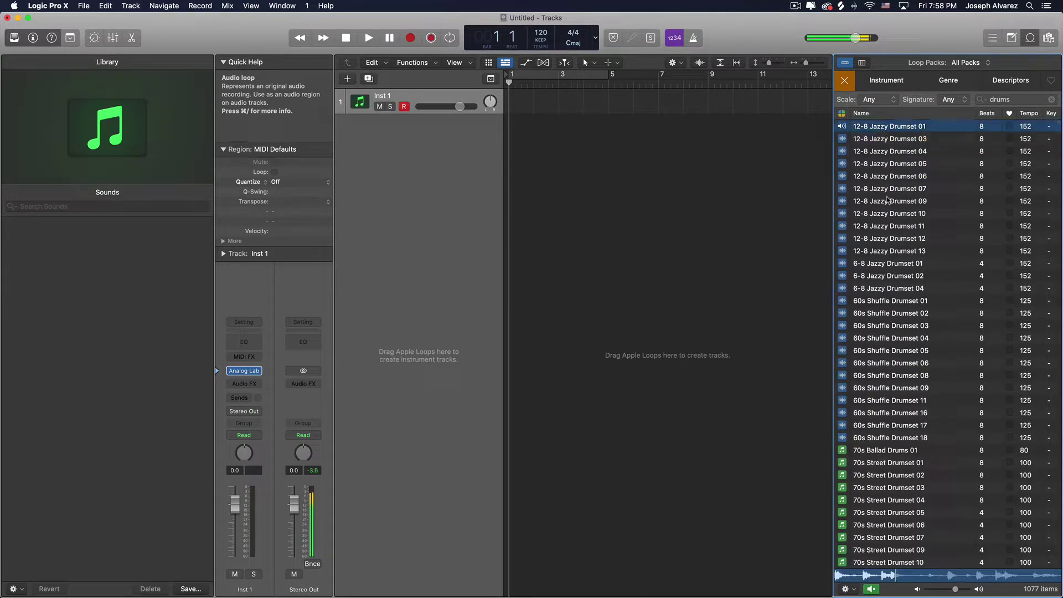
pyautogui.click(888, 200)
pyautogui.click(894, 214)
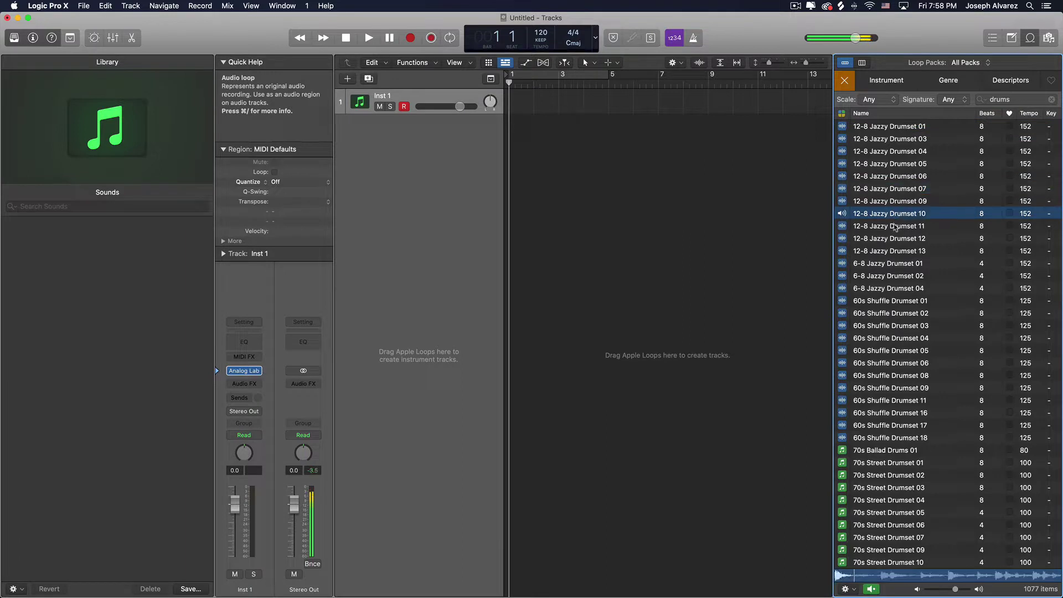
pyautogui.click(894, 229)
pyautogui.click(894, 240)
# Audition the 6-8 Jazzy Drumset loops and 60s Shuffle Drumset 01 for comparison.
pyautogui.scroll(-1, 898, 248)
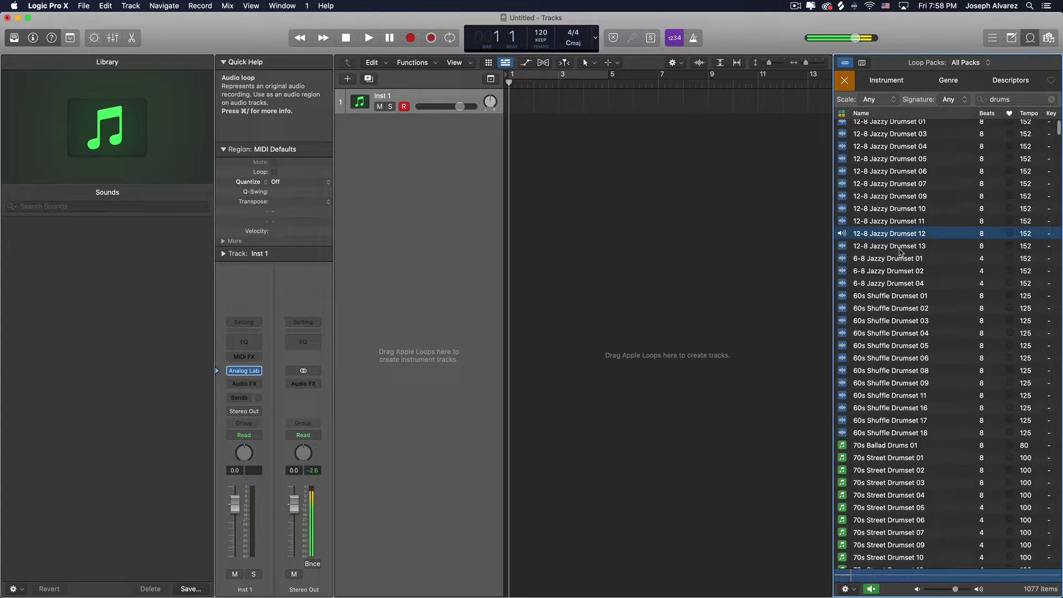
pyautogui.click(902, 270)
pyautogui.scroll(1, 901, 269)
pyautogui.press('Down')
pyautogui.press('Down')
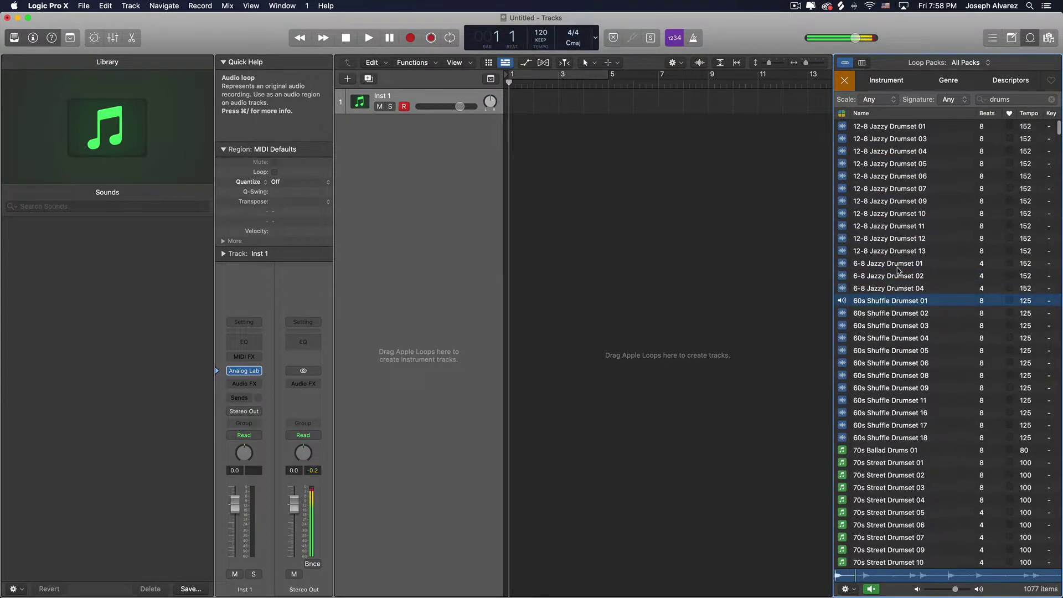
pyautogui.click(899, 289)
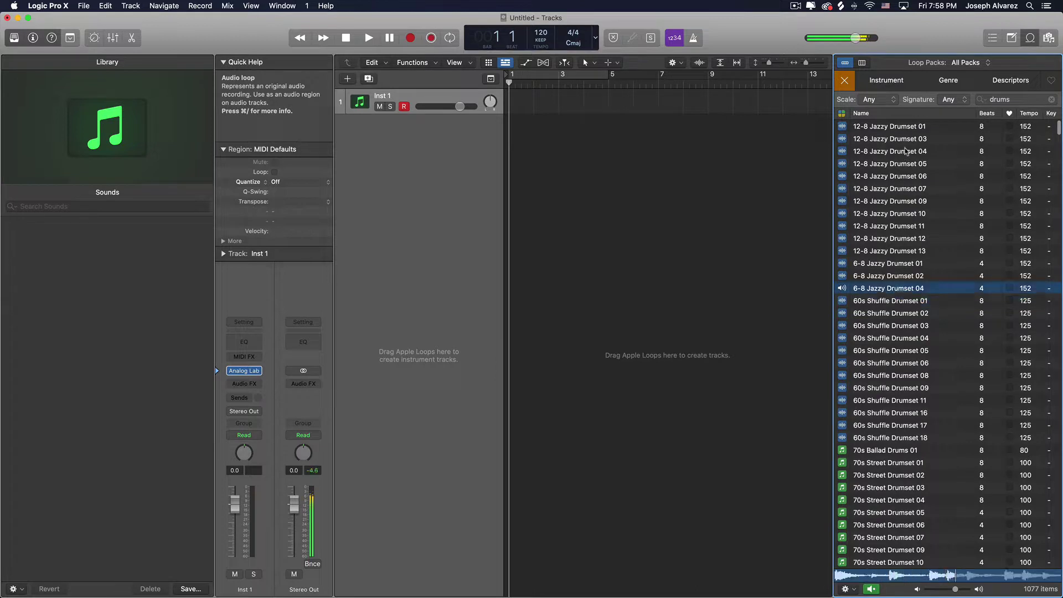
# Audition more 12-8 Jazzy Drumset loops, from 04 and 03 through 07 to 13.
pyautogui.click(906, 151)
pyautogui.press('Up')
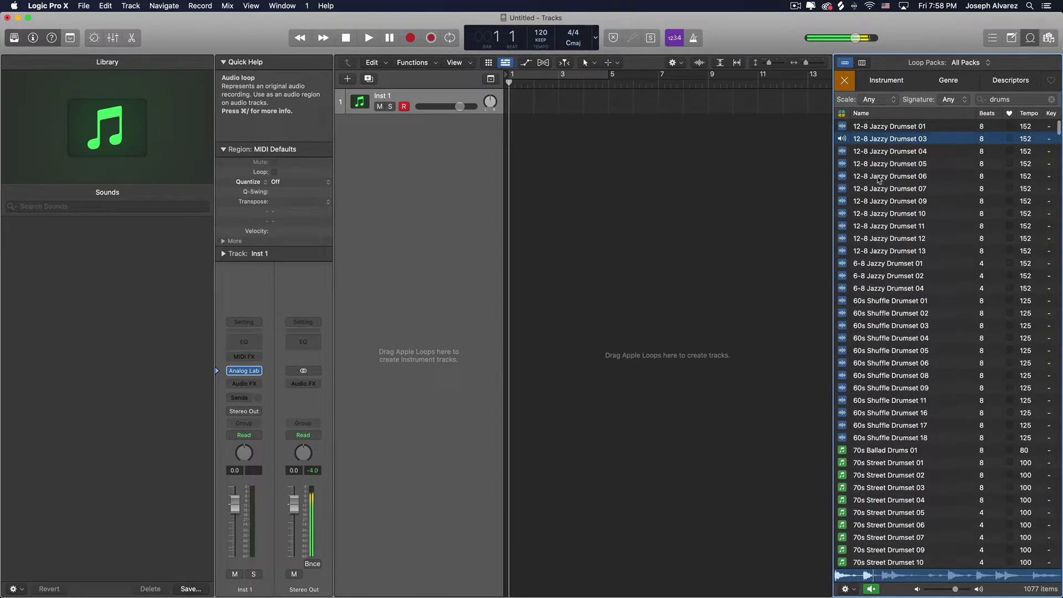
pyautogui.click(881, 176)
pyautogui.click(879, 189)
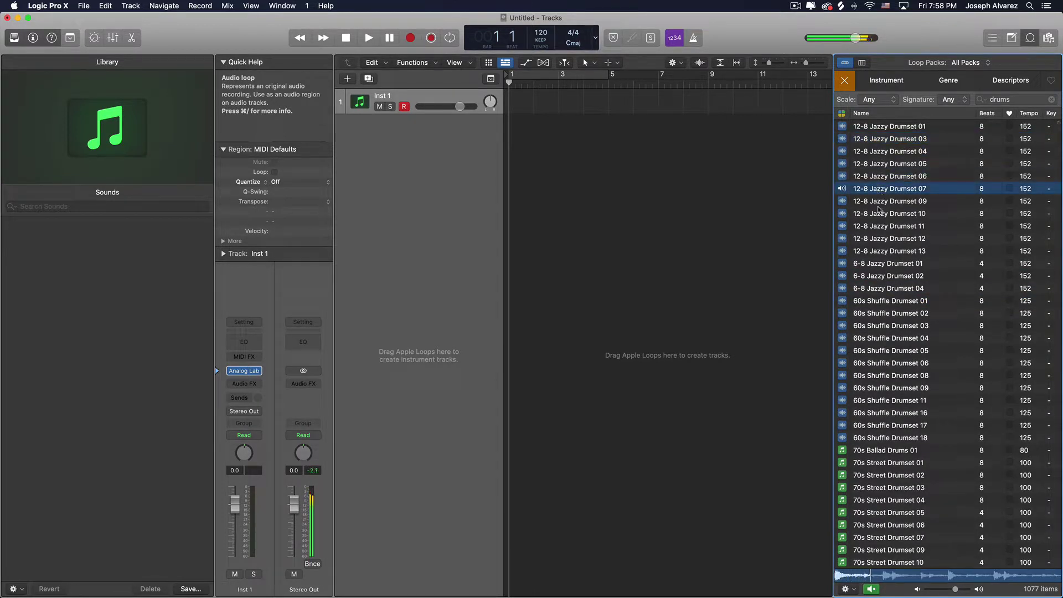
pyautogui.click(879, 212)
pyautogui.click(879, 241)
pyautogui.click(880, 251)
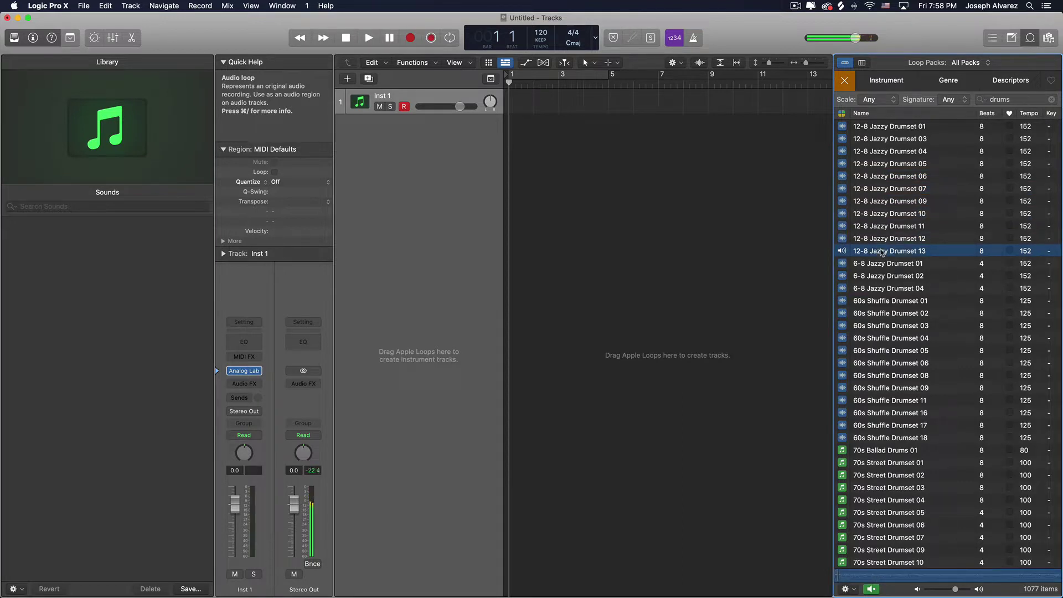
# Preview the 70s Street Drumset loops and create a Quick Sampler track from 70s Street Drumset 02.
pyautogui.scroll(-1, 879, 257)
pyautogui.click(879, 331)
pyautogui.scroll(-1, 879, 342)
pyautogui.click(889, 469)
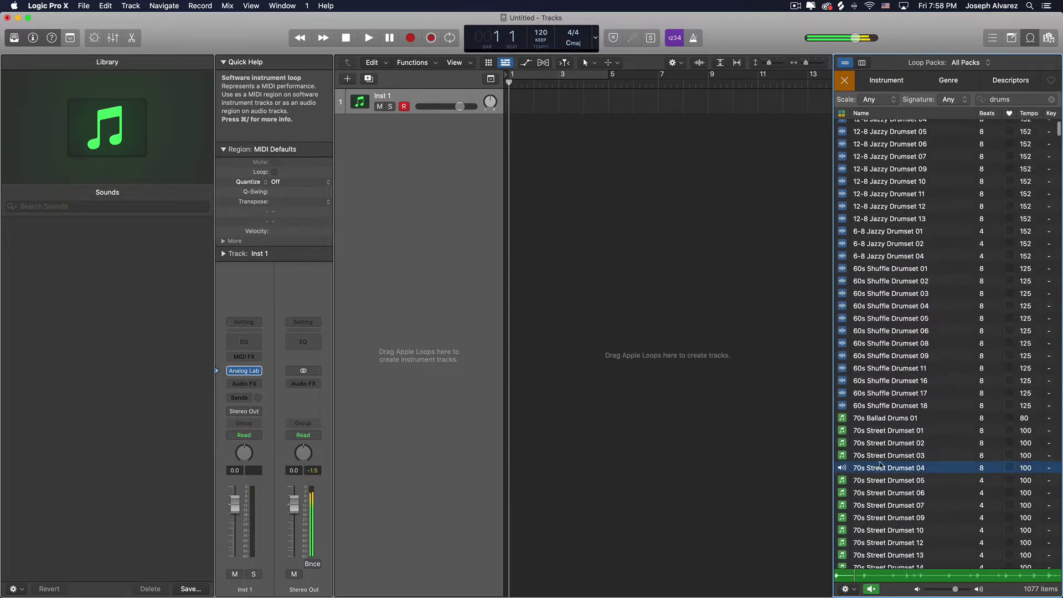
pyautogui.click(893, 456)
pyautogui.scroll(1, 893, 456)
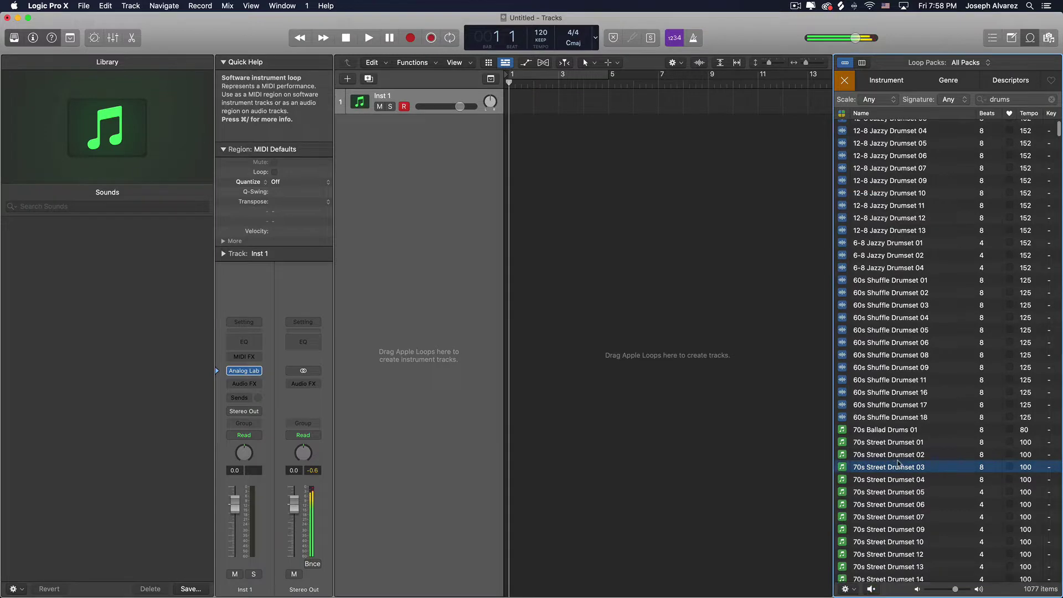
pyautogui.click(900, 456)
pyautogui.moveTo(901, 459); pyautogui.dragTo(420, 156)
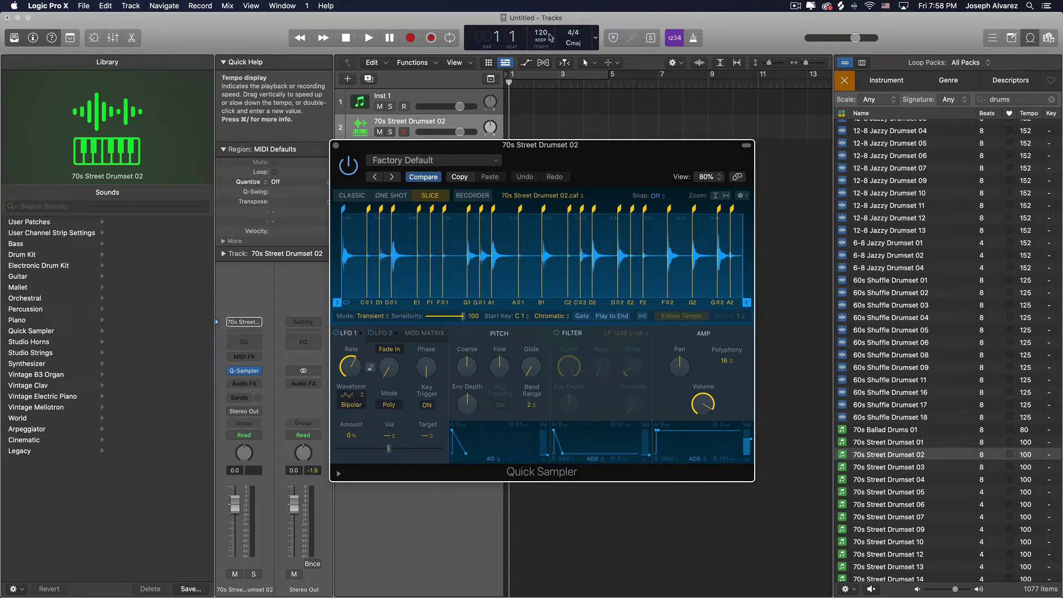
# Set the project tempo to 88 BPM and record a pattern on the 70s Street Drumset 02 track over a four-bar cycle.
pyautogui.moveTo(542, 35); pyautogui.dragTo(541, 73)
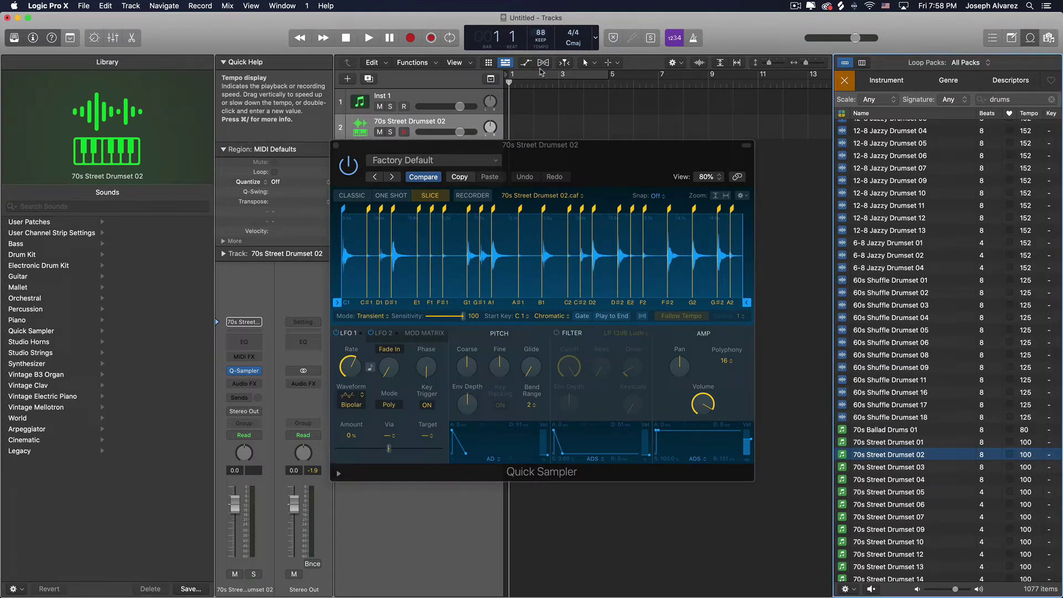
pyautogui.click(556, 74)
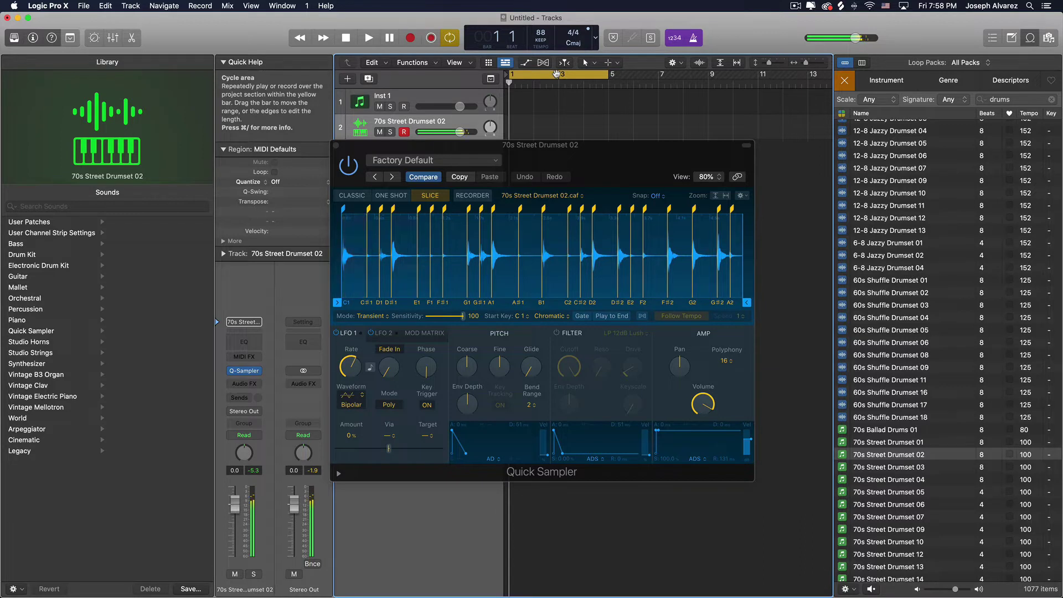
pyautogui.press('r')
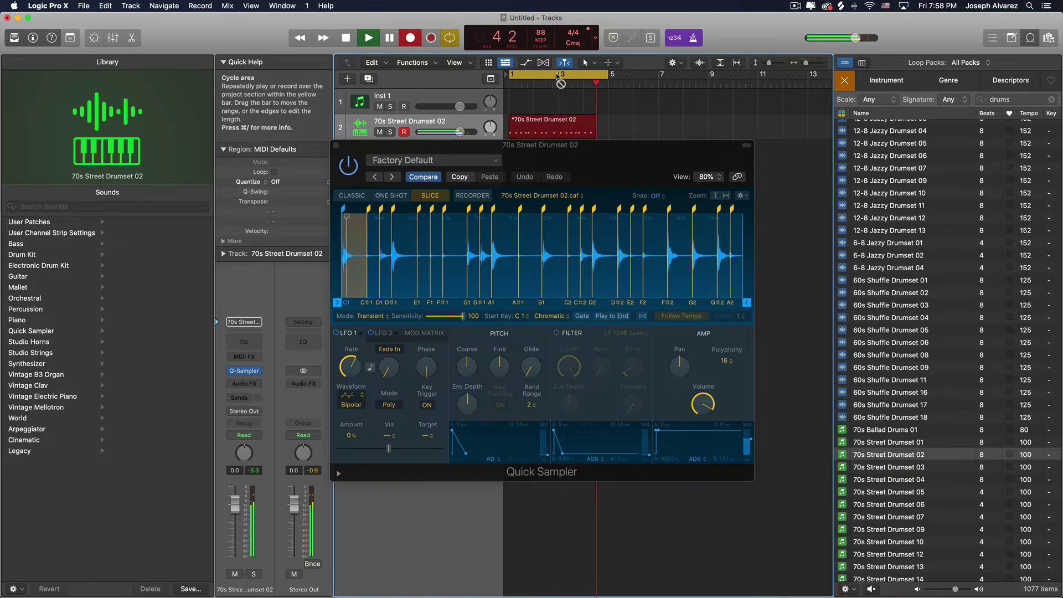
pyautogui.press('space')
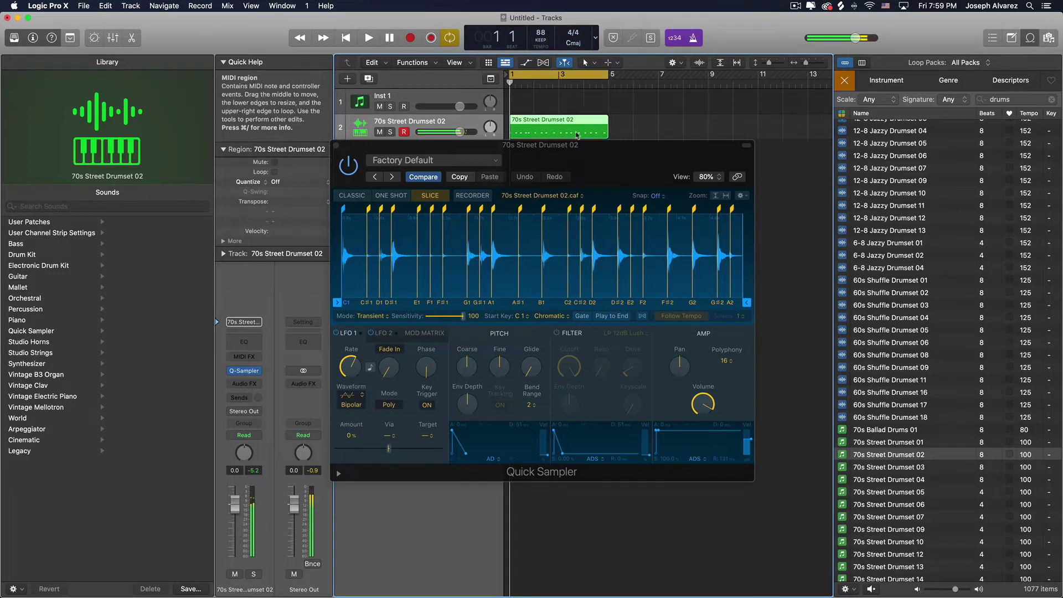
# Quantize the recorded drum region to 1/16 Swing A and play it back.
pyautogui.hotkey('alt', 'r')
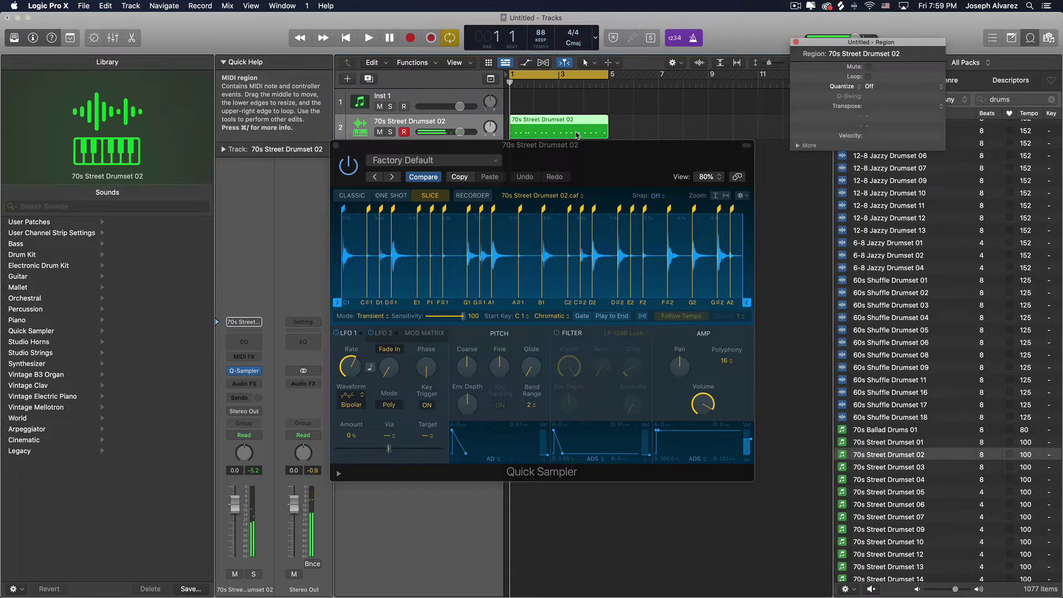
pyautogui.click(871, 85)
pyautogui.click(897, 229)
pyautogui.press('space')
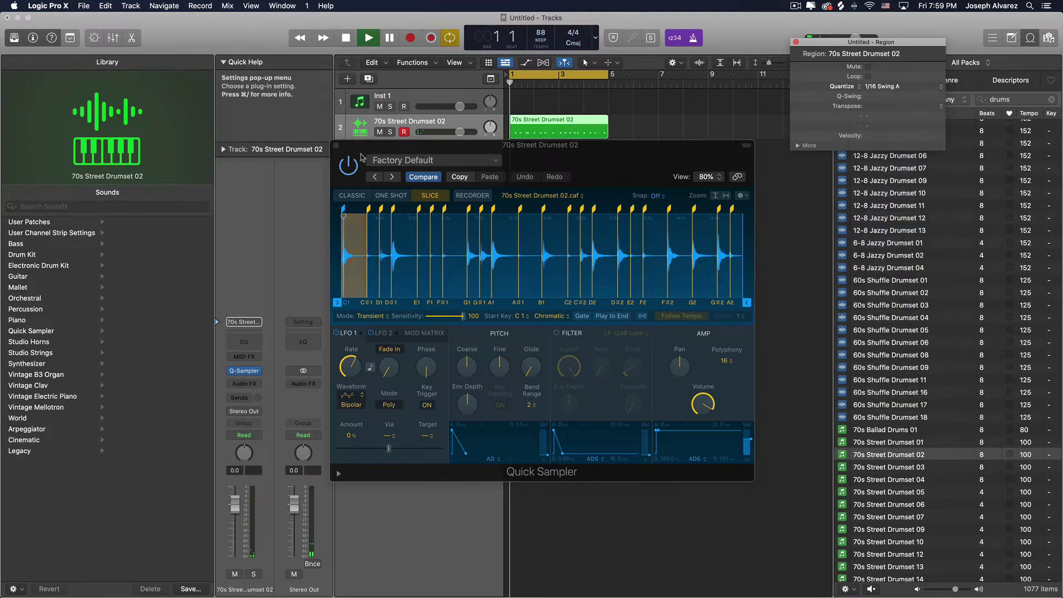
# Duplicate the 70s Street Drumset 02 track with its sampler settings and record a second four-bar pattern on the copy.
pyautogui.click(336, 145)
pyautogui.press('super+d')
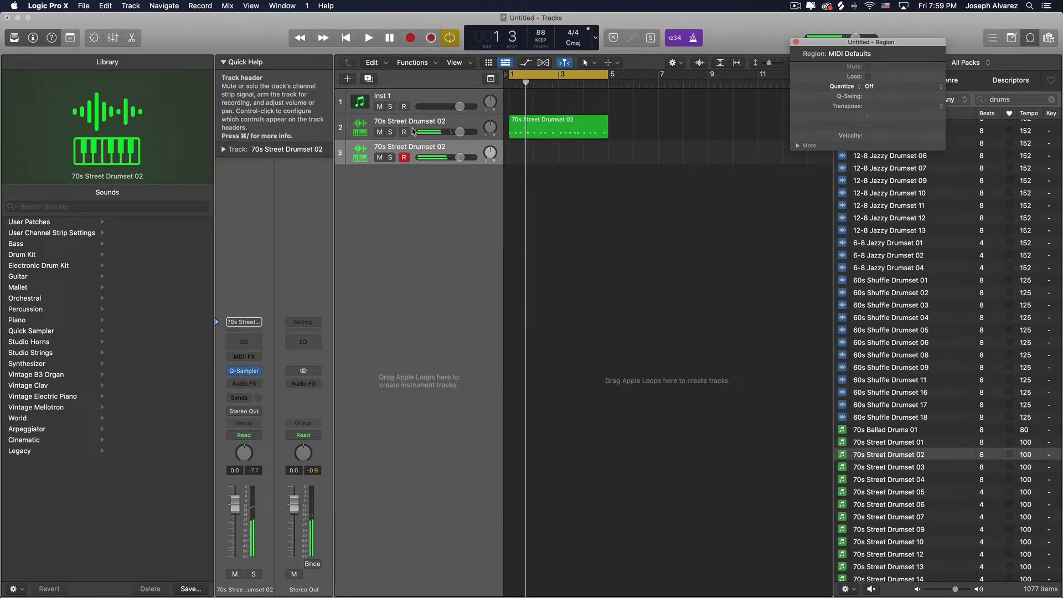
pyautogui.press('r')
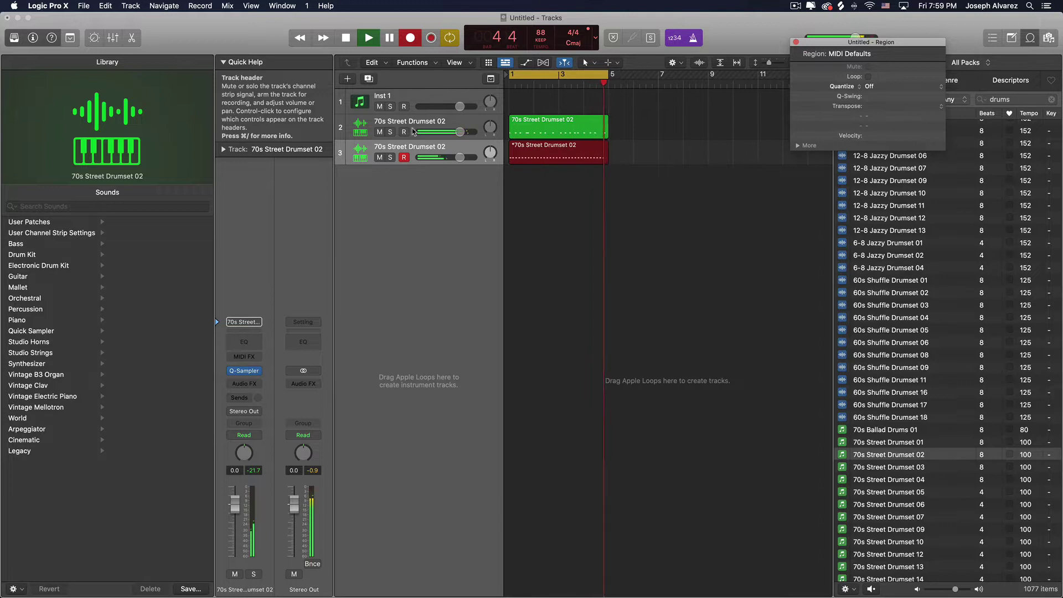
pyautogui.press('space')
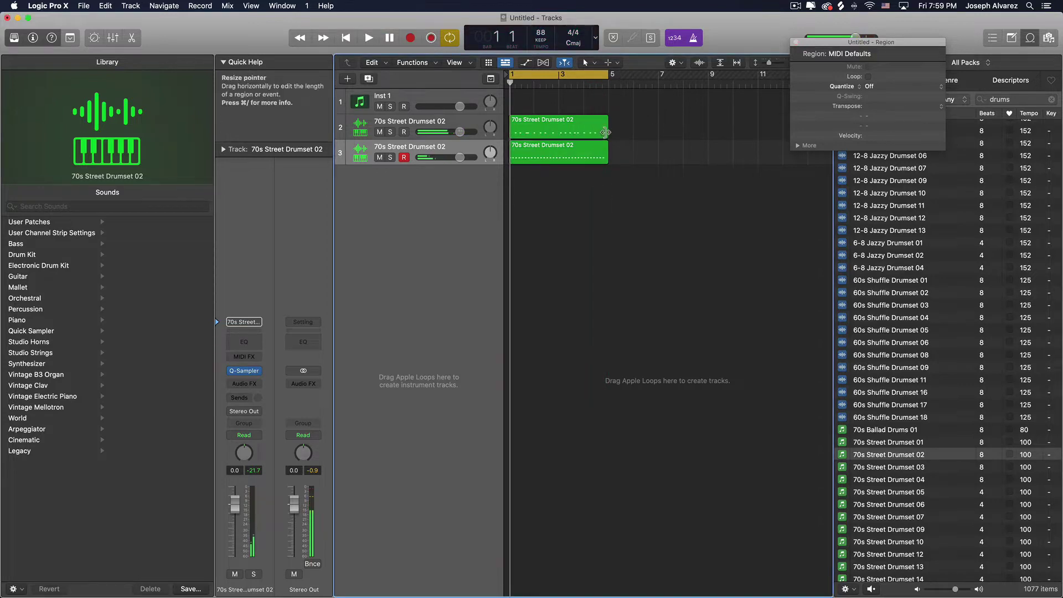
# Shorten the first drum region to two bars, repeat it from bar 3, and close the floating region inspector.
pyautogui.moveTo(607, 136); pyautogui.dragTo(559, 139)
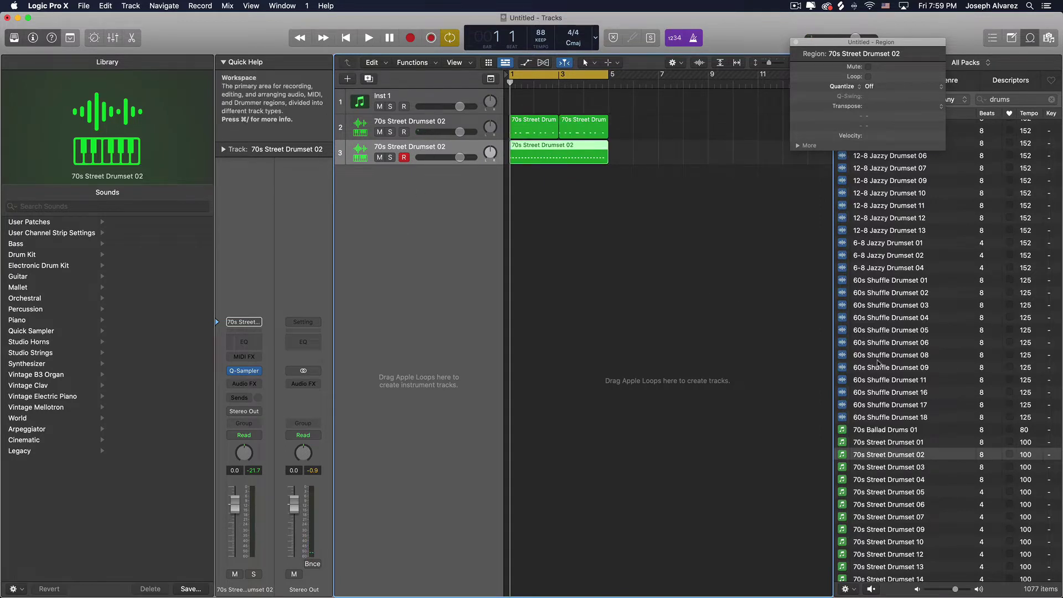
pyautogui.click(796, 42)
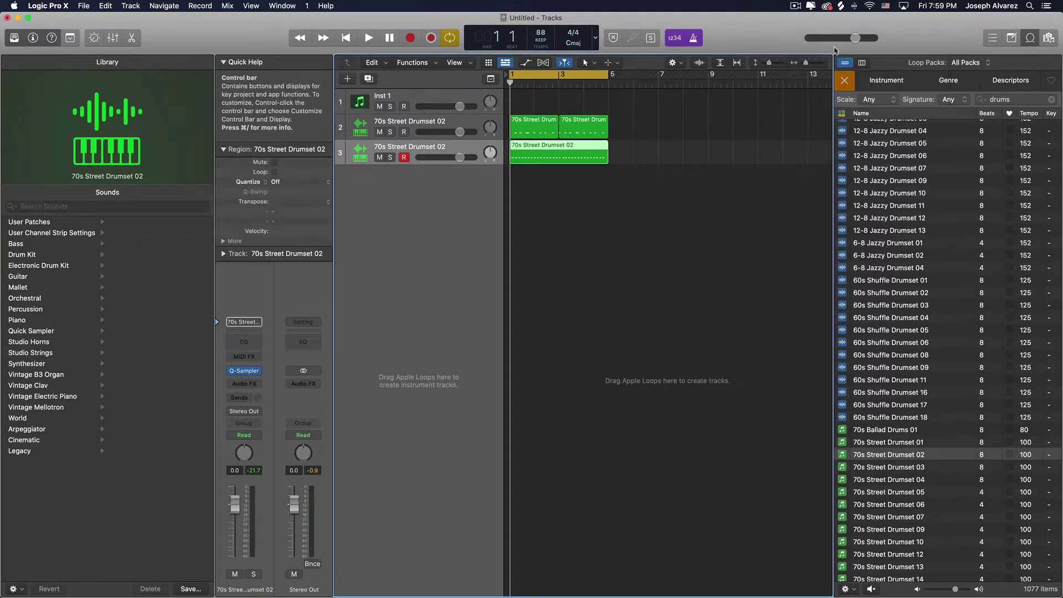
# Clear the loop search, preview 70s Rock Piano loops, and create a Quick Sampler track from 70s Rock Piano 39.
pyautogui.click(1016, 99)
pyautogui.press('BackSpace')
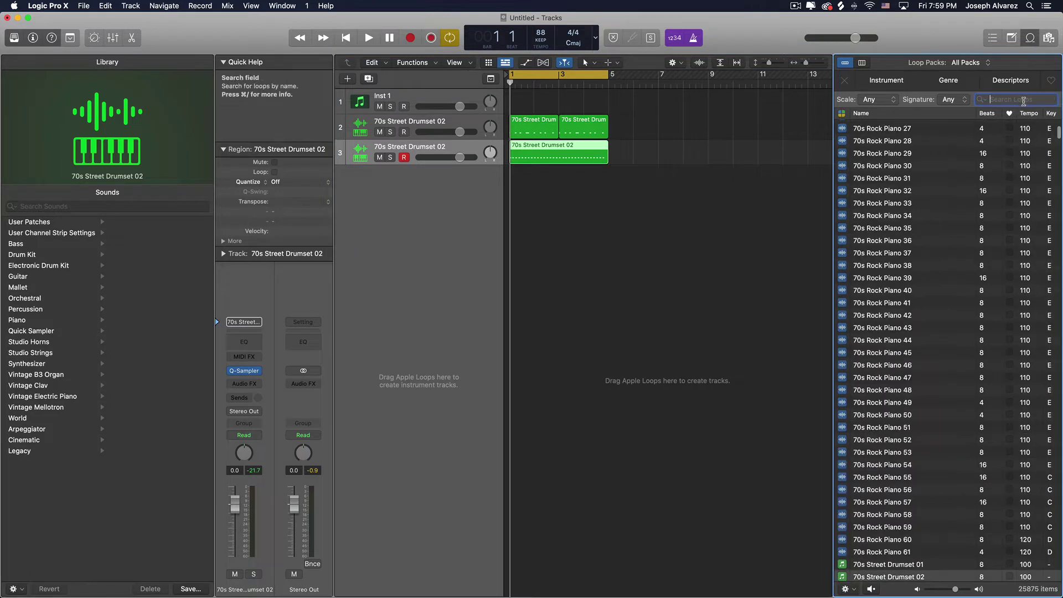
pyautogui.click(881, 254)
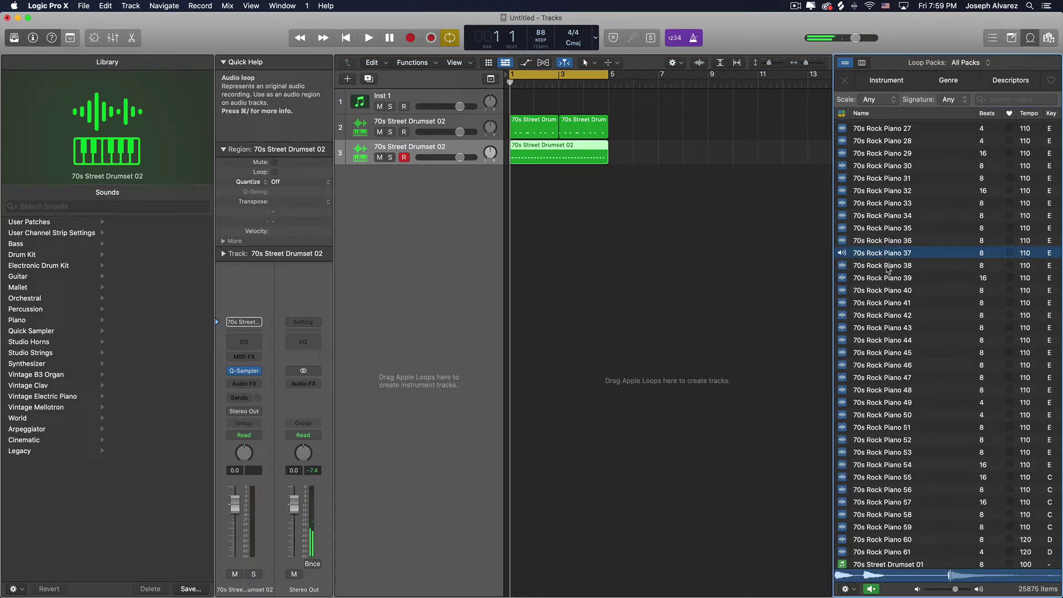
pyautogui.click(884, 277)
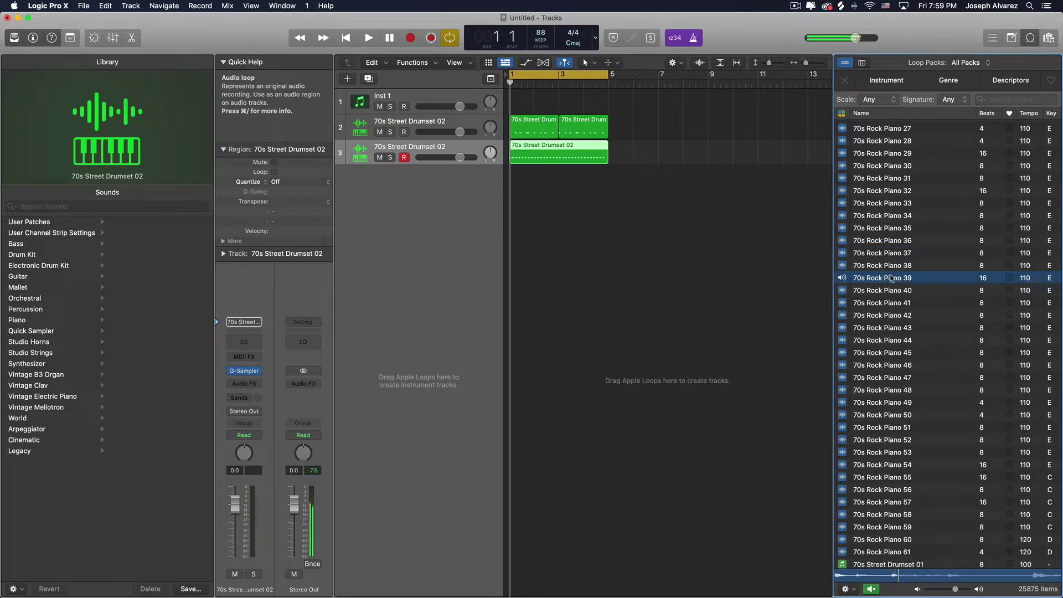
pyautogui.press('space')
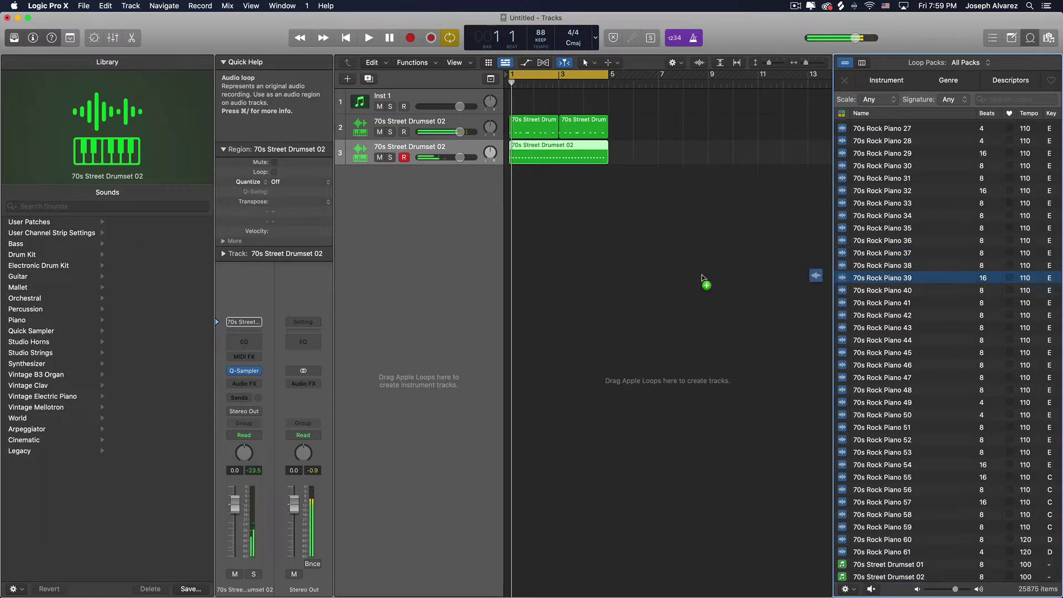
pyautogui.moveTo(703, 278); pyautogui.dragTo(427, 207)
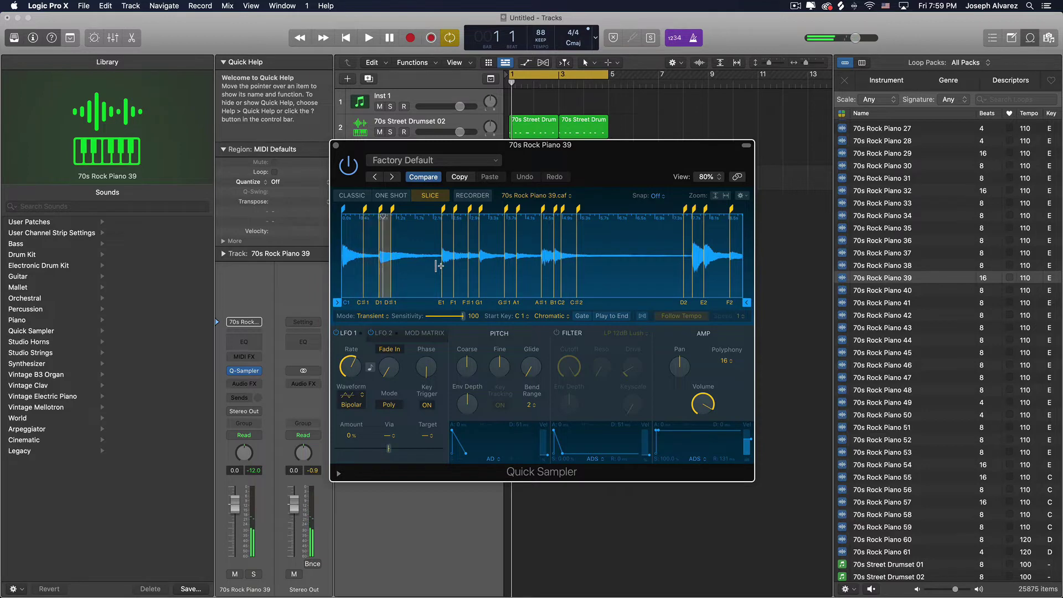
# Set the piano sample's slice sensitivity to 75 and delete the two slice markers that follow the D1 slice.
pyautogui.moveTo(462, 315); pyautogui.dragTo(453, 319)
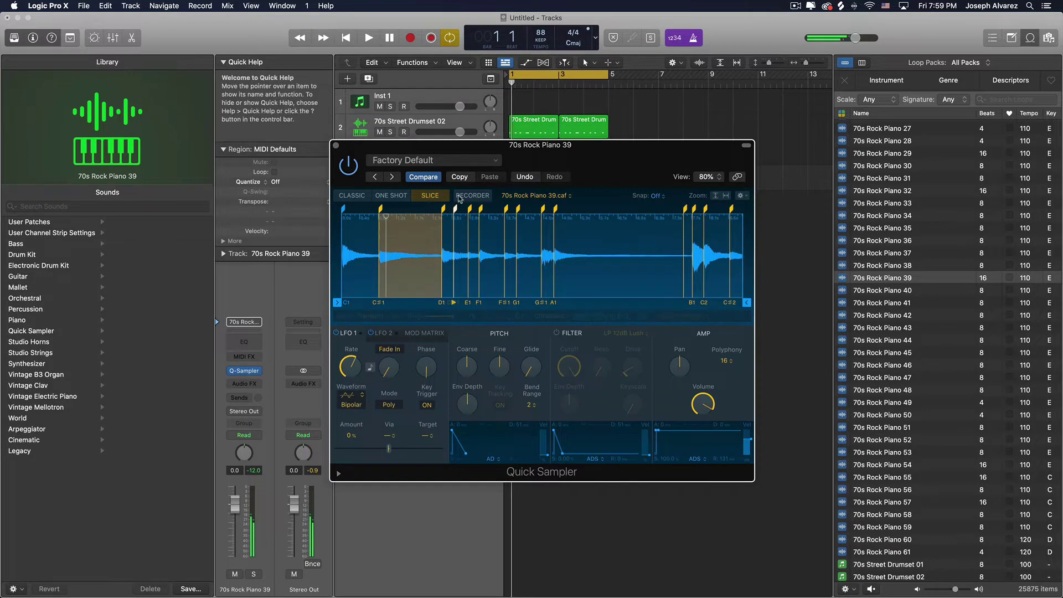
pyautogui.doubleClick(466, 209)
pyautogui.doubleClick(456, 209)
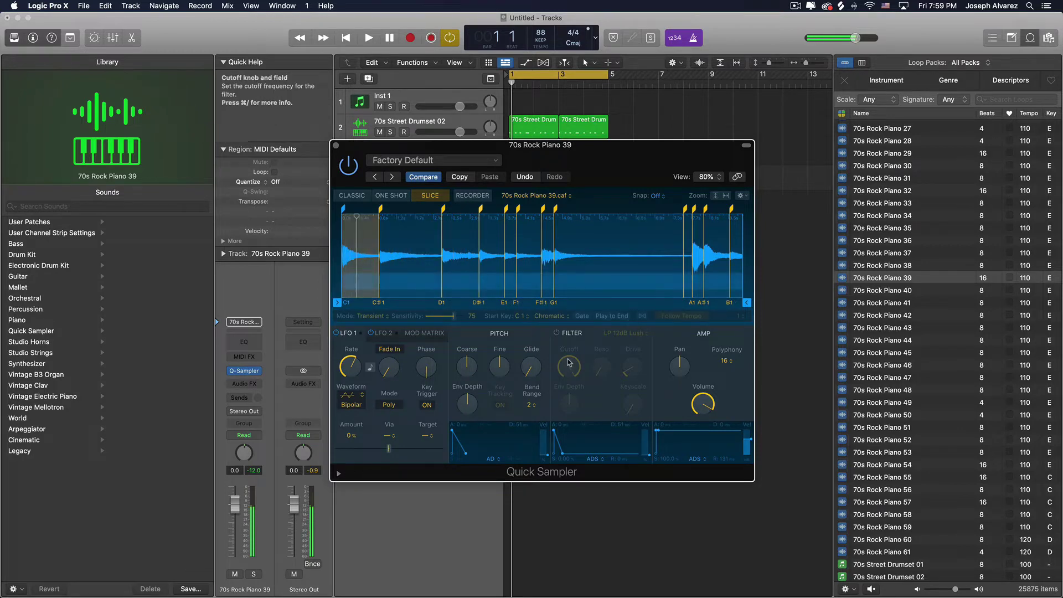
# Set the piano sampler's polyphony to Mono and play the project to try the slices over the drums.
pyautogui.click(725, 361)
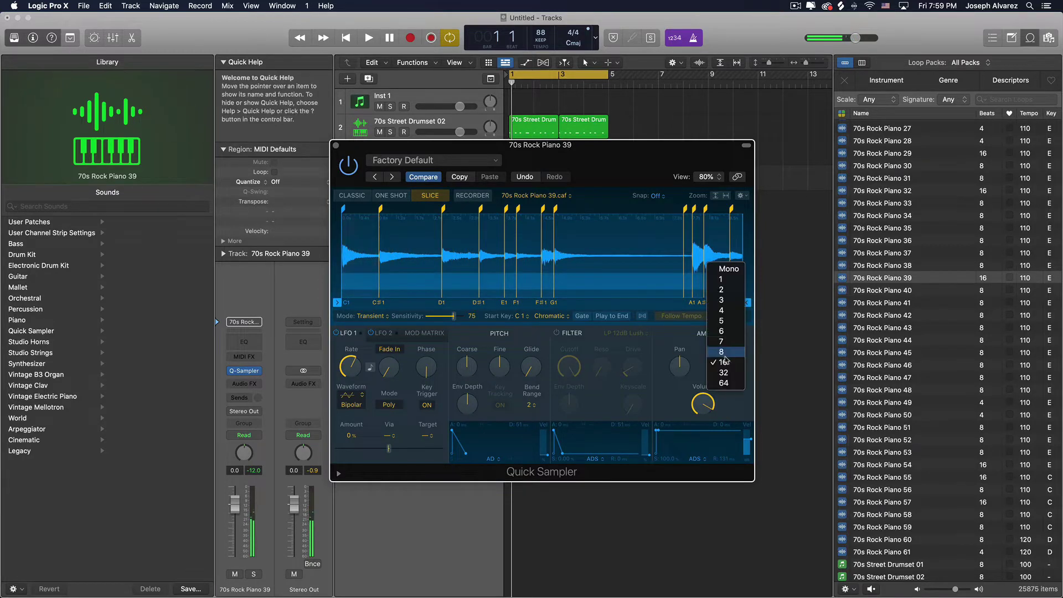
pyautogui.click(729, 269)
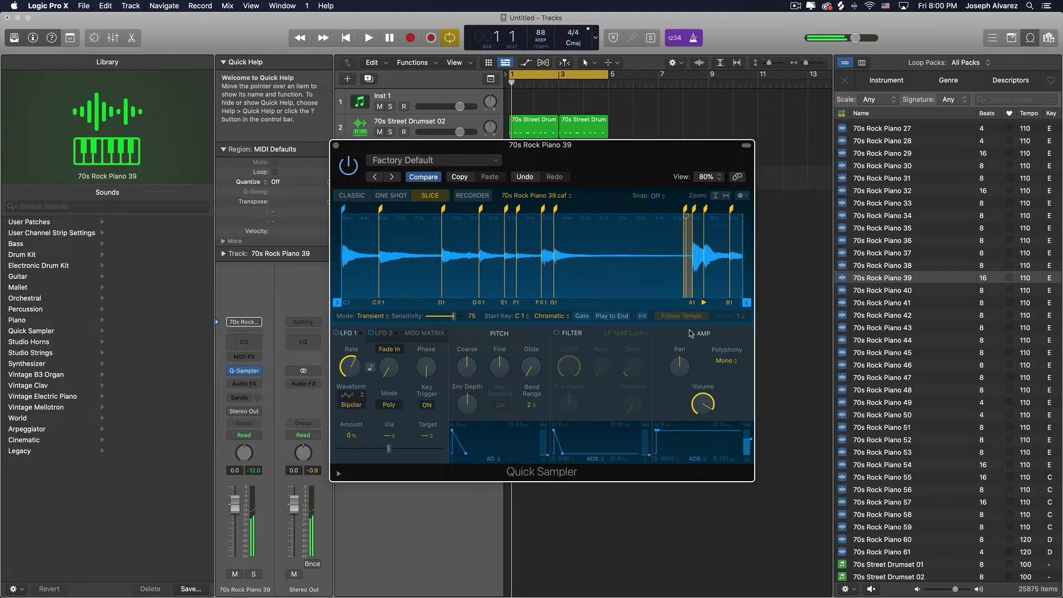
pyautogui.press('space')
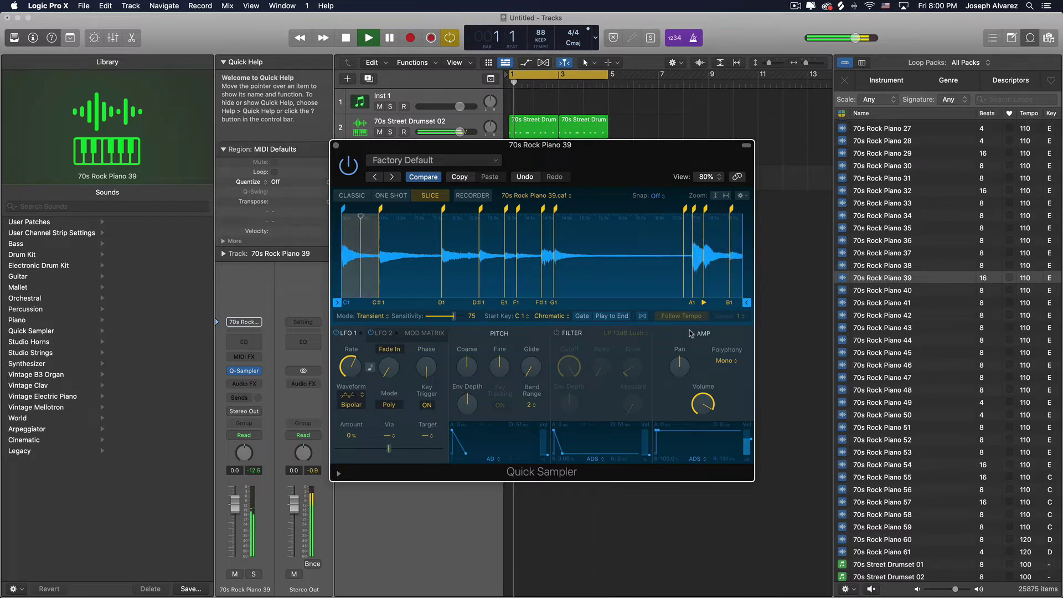
# Record a four-bar pattern of piano slices over the drums, close the sampler, and lower the piano track's volume to -3.0 dB.
pyautogui.press('r')
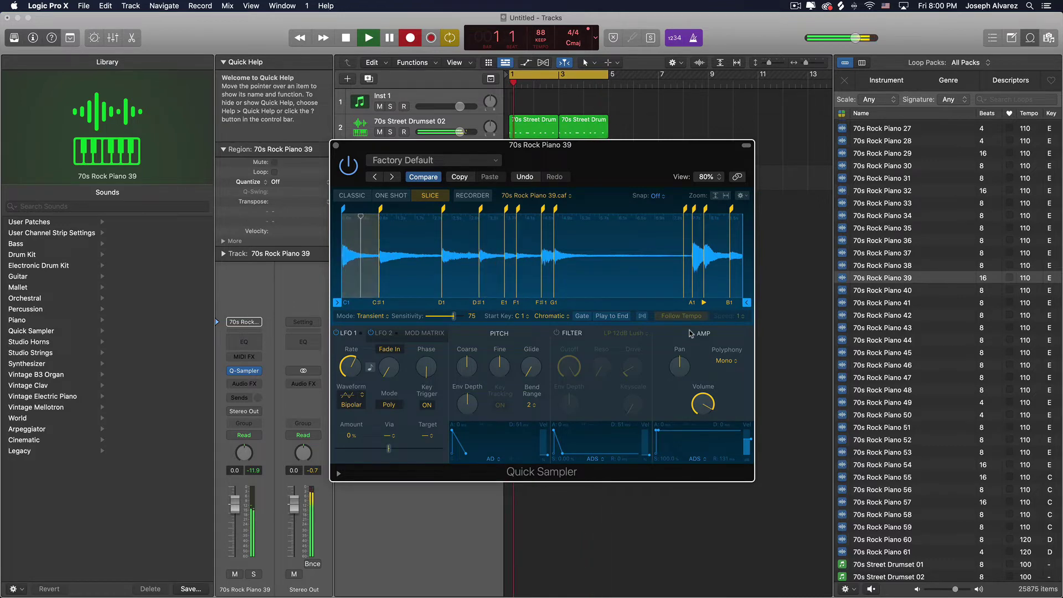
pyautogui.click(336, 145)
pyautogui.moveTo(460, 183); pyautogui.dragTo(454, 183)
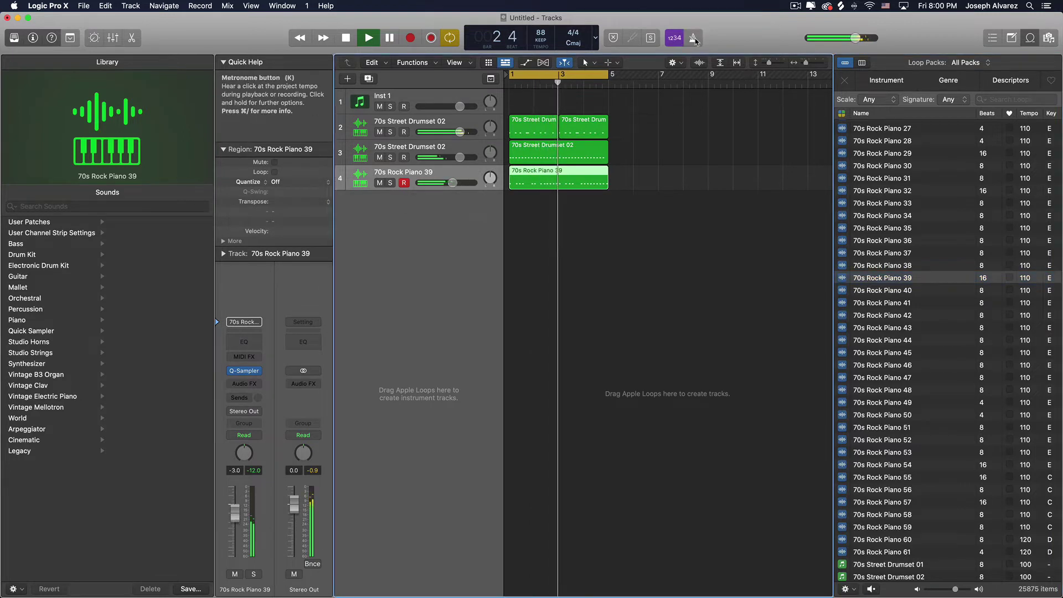
pyautogui.click(645, 189)
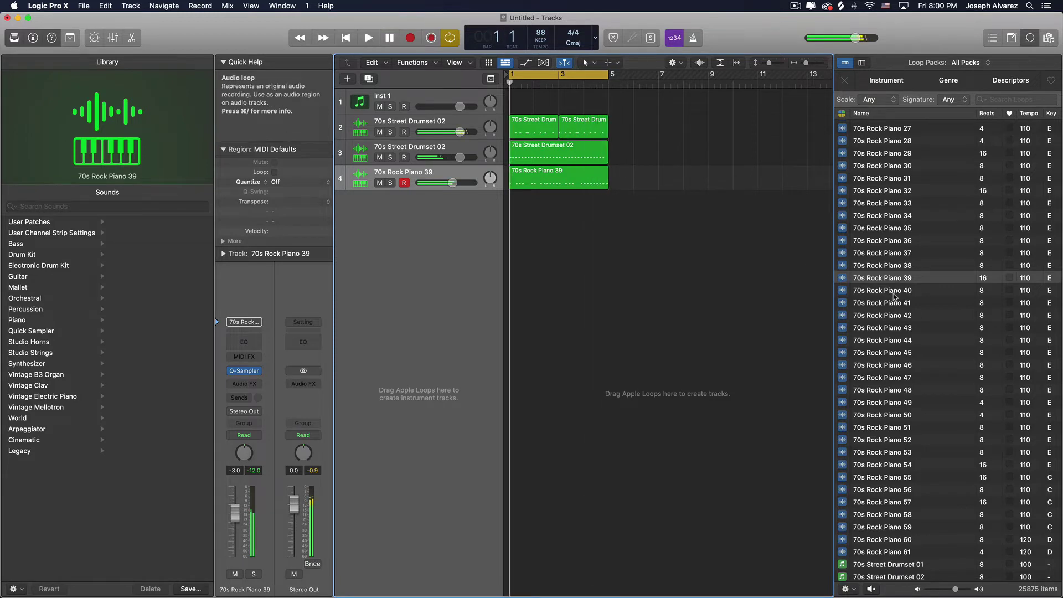
# Preview further 70s Rock Piano loops, from 70s Rock Piano 40 through 70s Rock Piano 54, and 43 again.
pyautogui.click(896, 291)
pyautogui.click(893, 306)
pyautogui.click(892, 315)
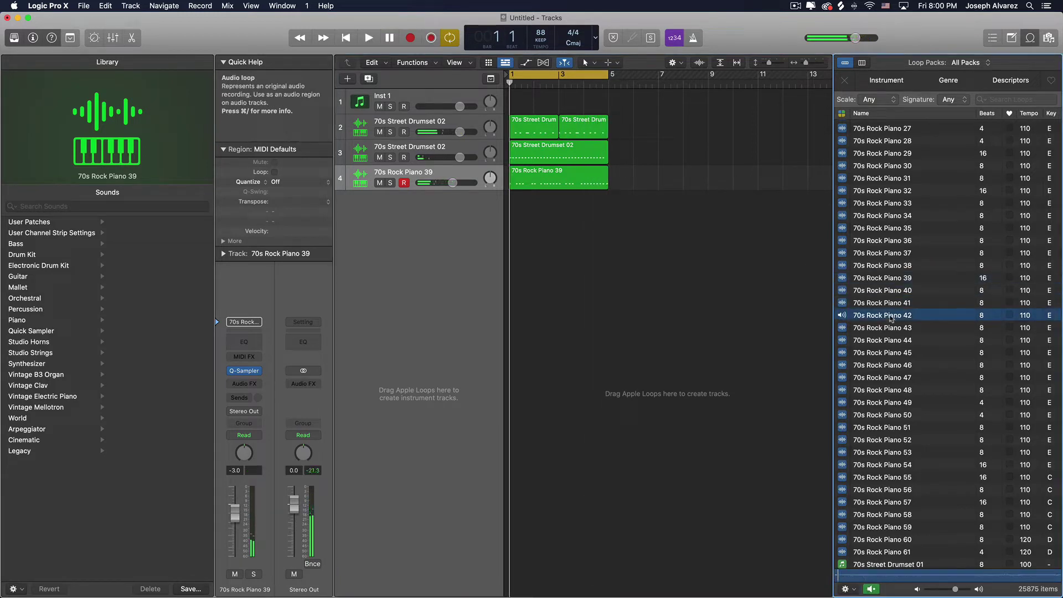
pyautogui.click(892, 328)
pyautogui.click(891, 341)
pyautogui.click(888, 353)
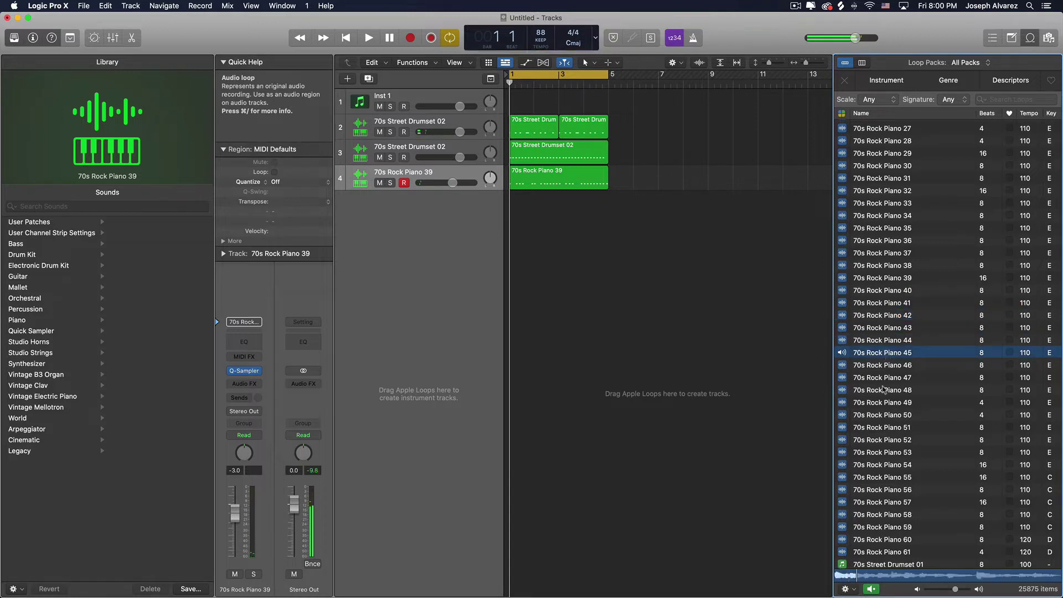
pyautogui.click(889, 389)
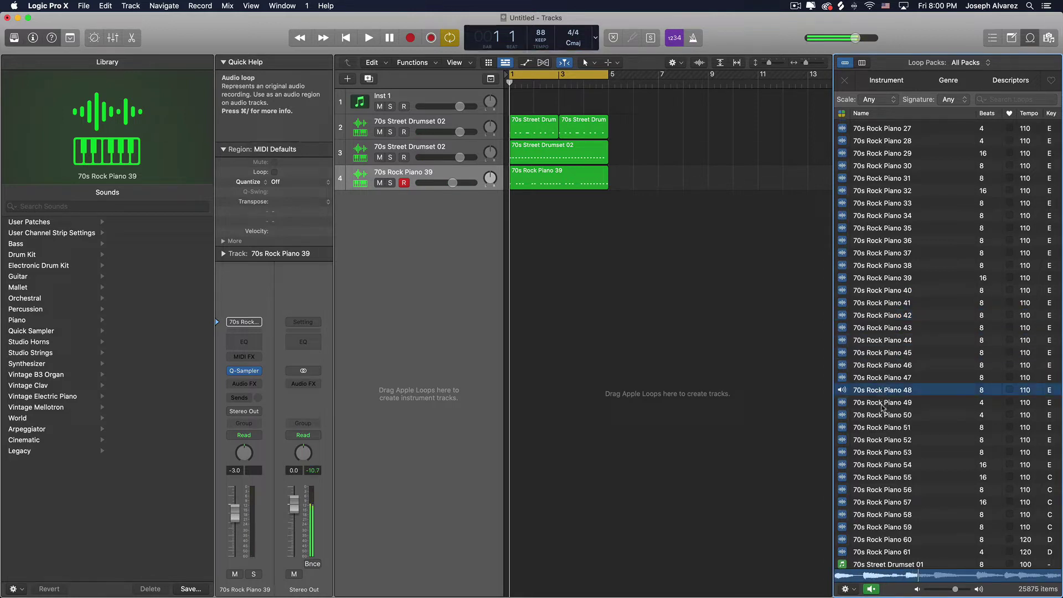
pyautogui.click(882, 408)
pyautogui.click(886, 416)
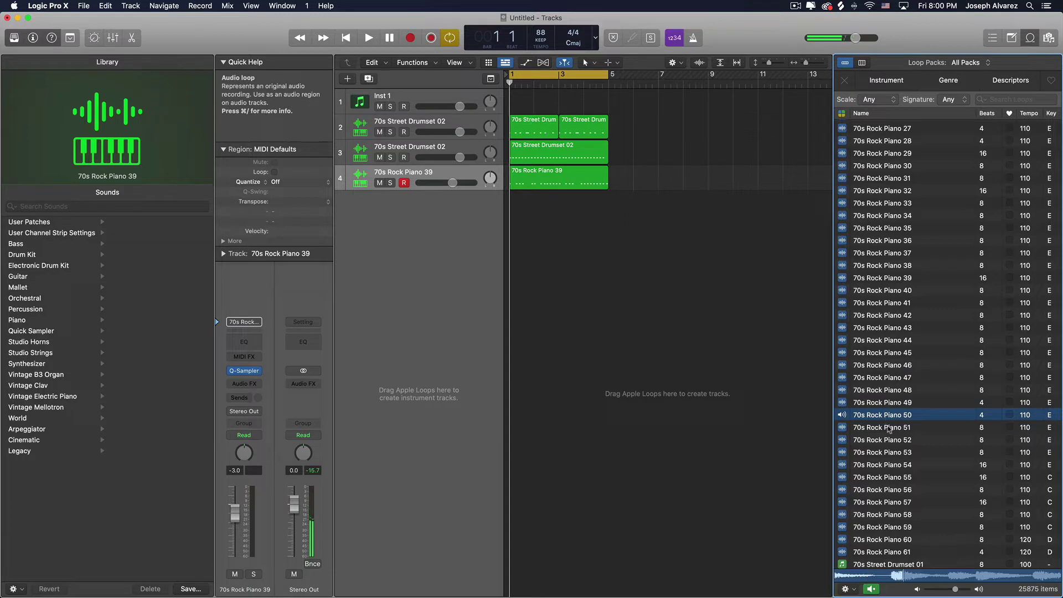
pyautogui.click(889, 428)
pyautogui.click(889, 441)
pyautogui.click(891, 464)
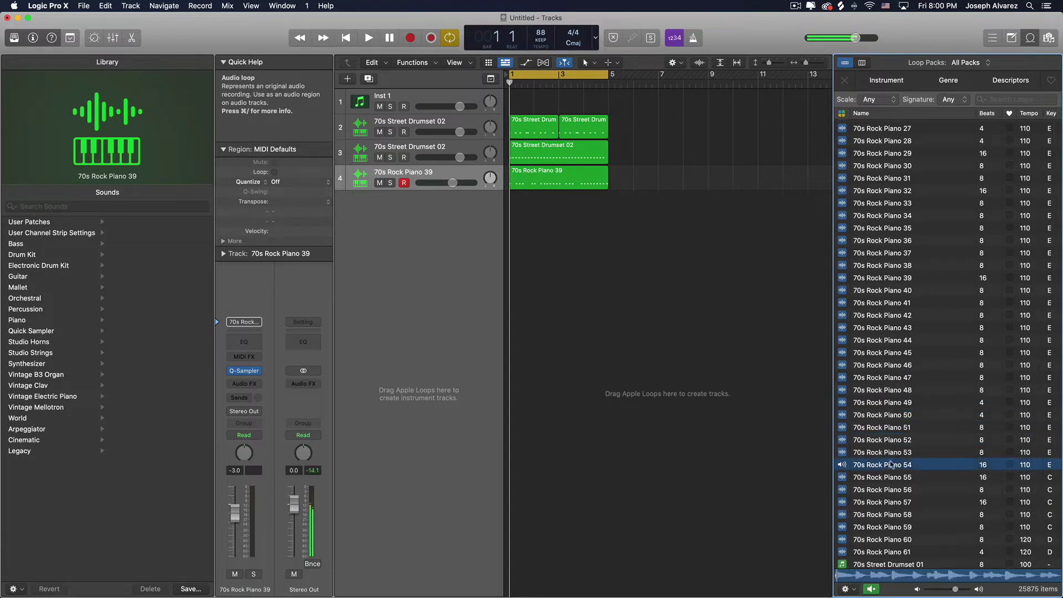
pyautogui.click(874, 330)
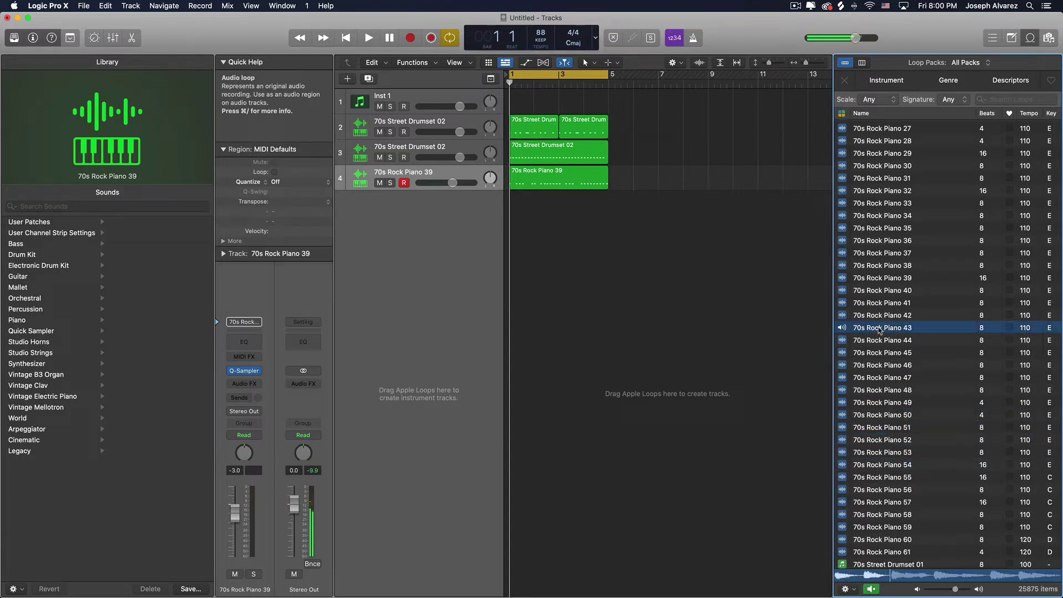
# Add a stereo Stereo Delay to the piano track and set its output mix to 21% left and 23% right during playback.
pyautogui.press('space')
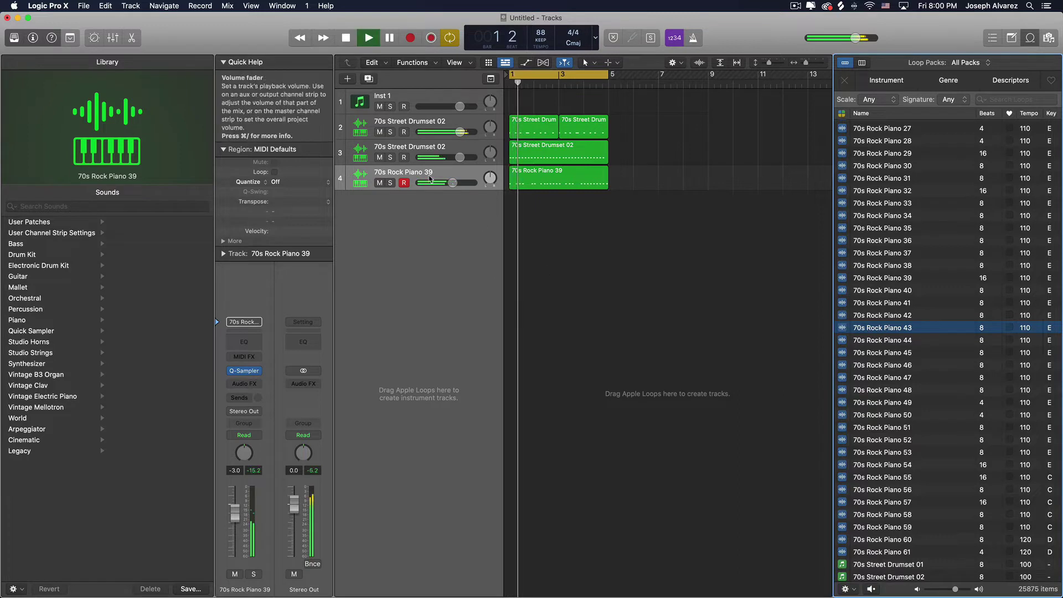
pyautogui.click(244, 384)
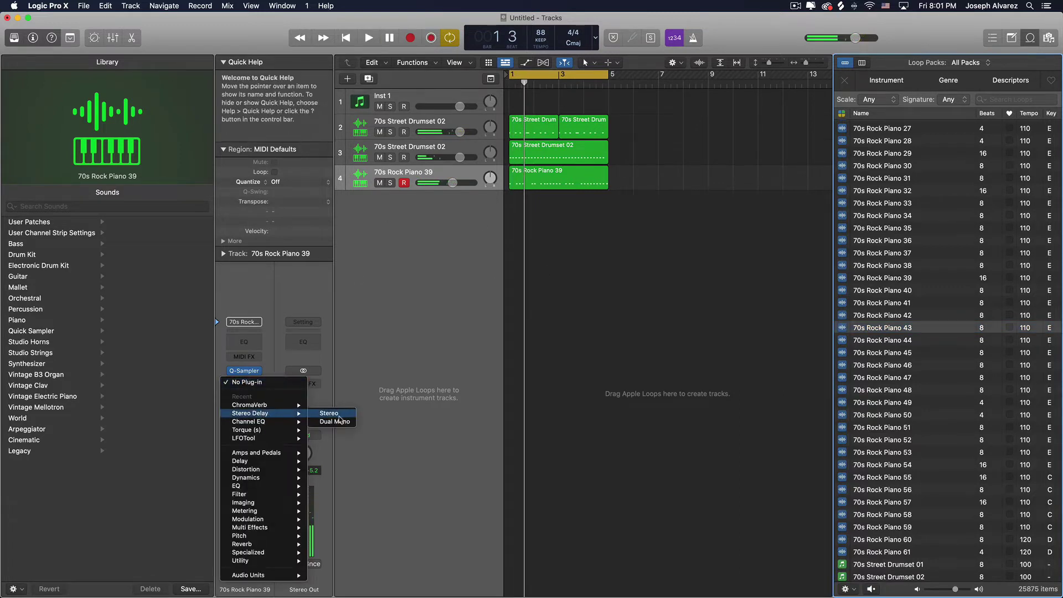
pyautogui.click(343, 416)
pyautogui.press('space')
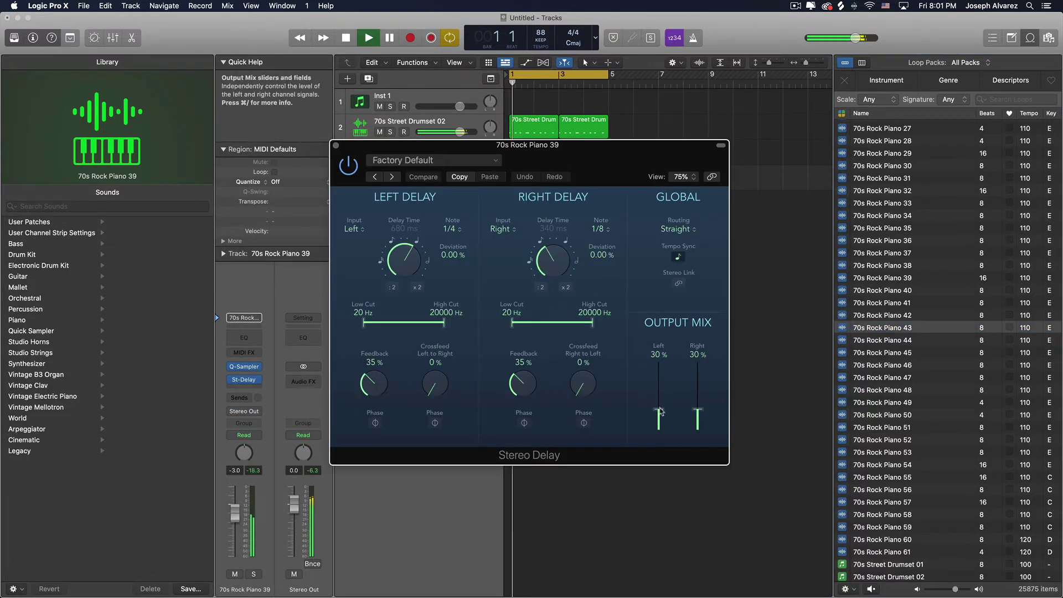
pyautogui.moveTo(697, 412); pyautogui.dragTo(659, 418)
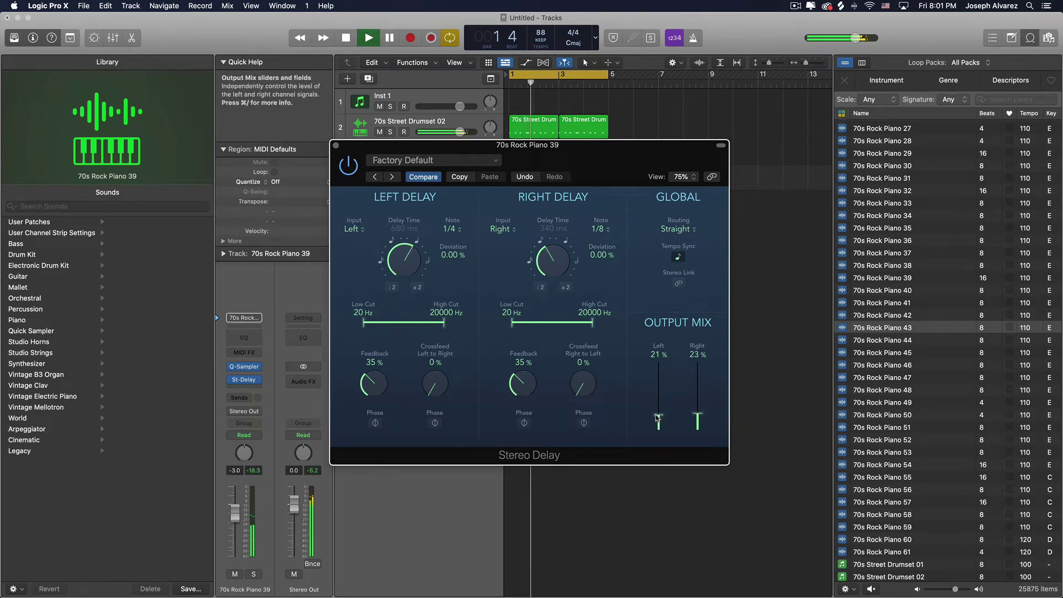
pyautogui.click(335, 145)
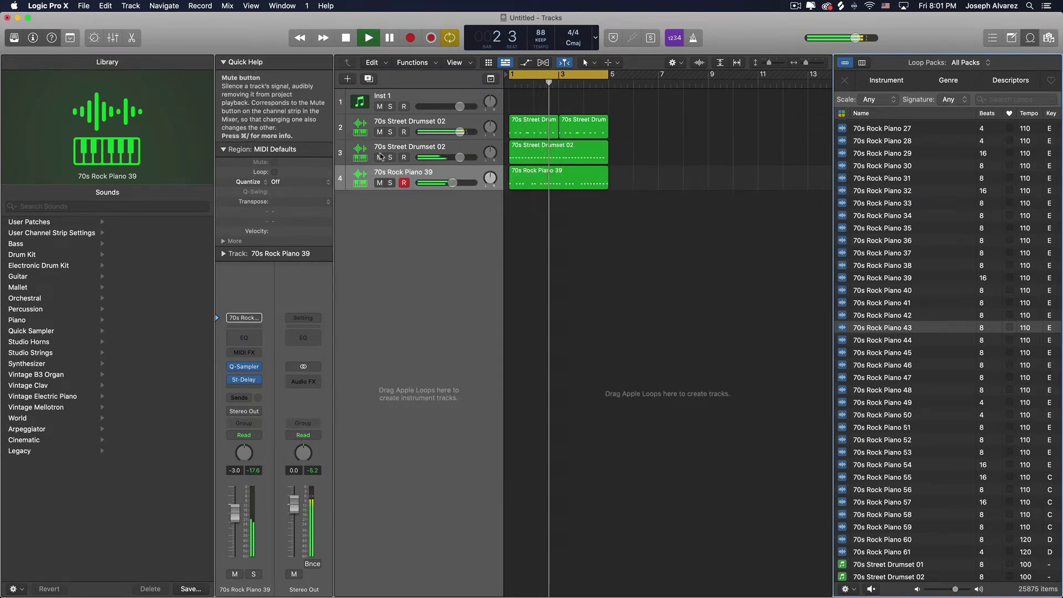
pyautogui.press('XF86AudioRaiseVolume')
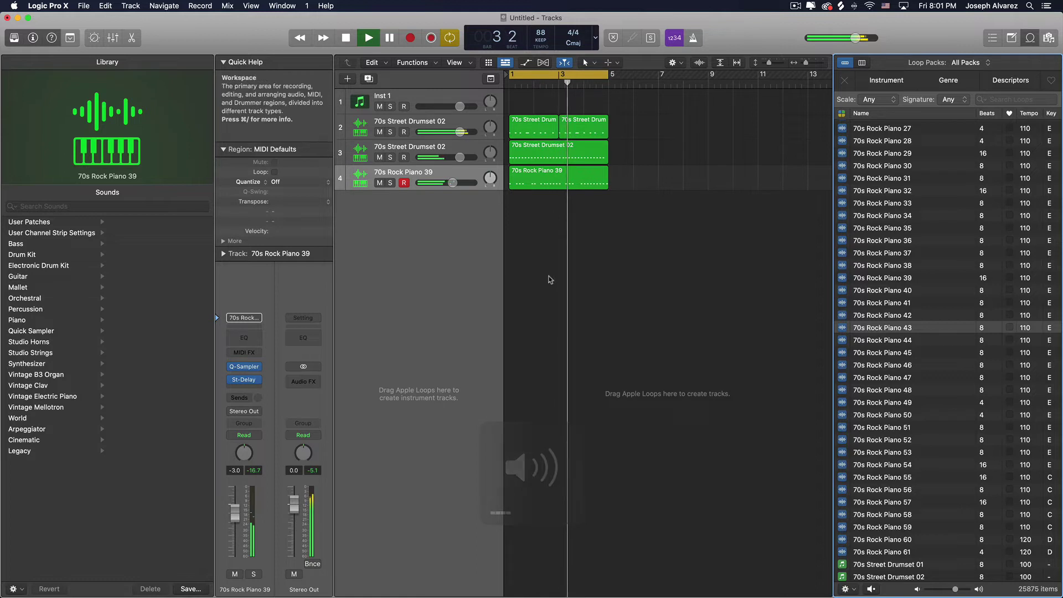
pyautogui.press('space')
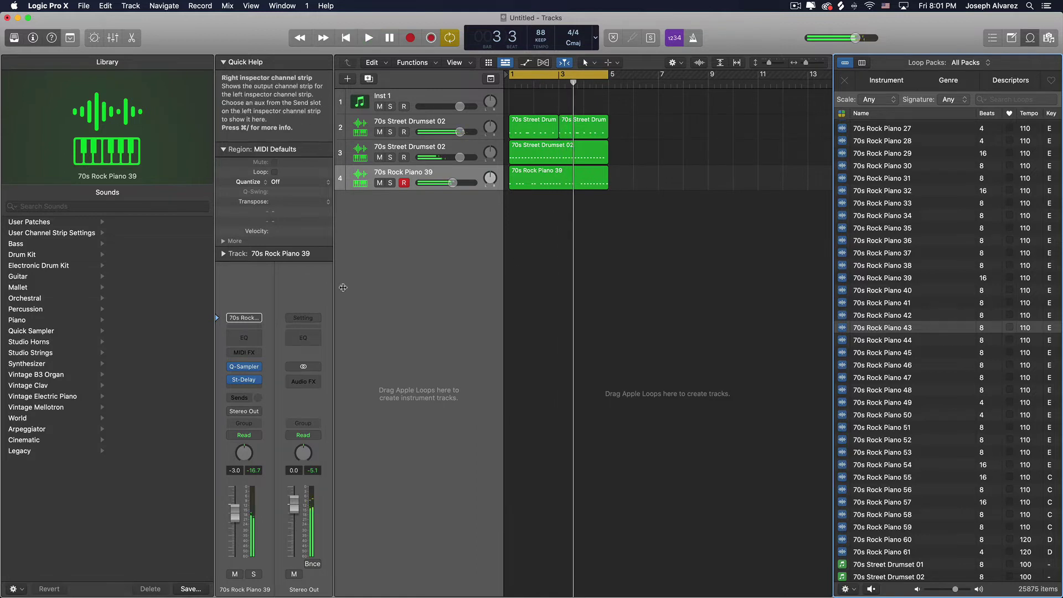
# Create a software instrument track, remove its Analog Lab 4 plug-in, and load the Subby Bass patch on it.
pyautogui.click(348, 79)
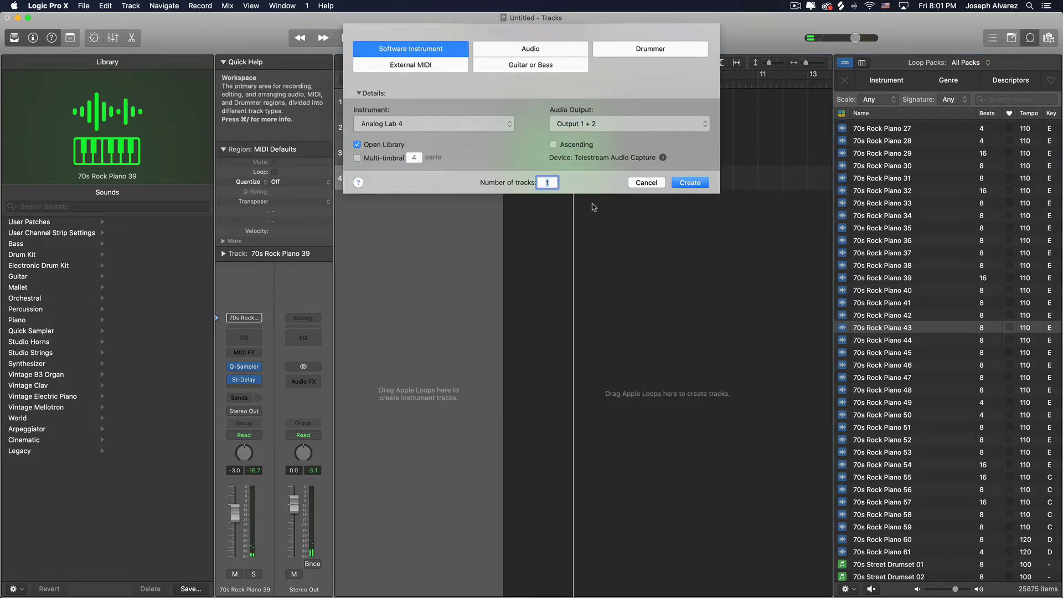
pyautogui.click(688, 183)
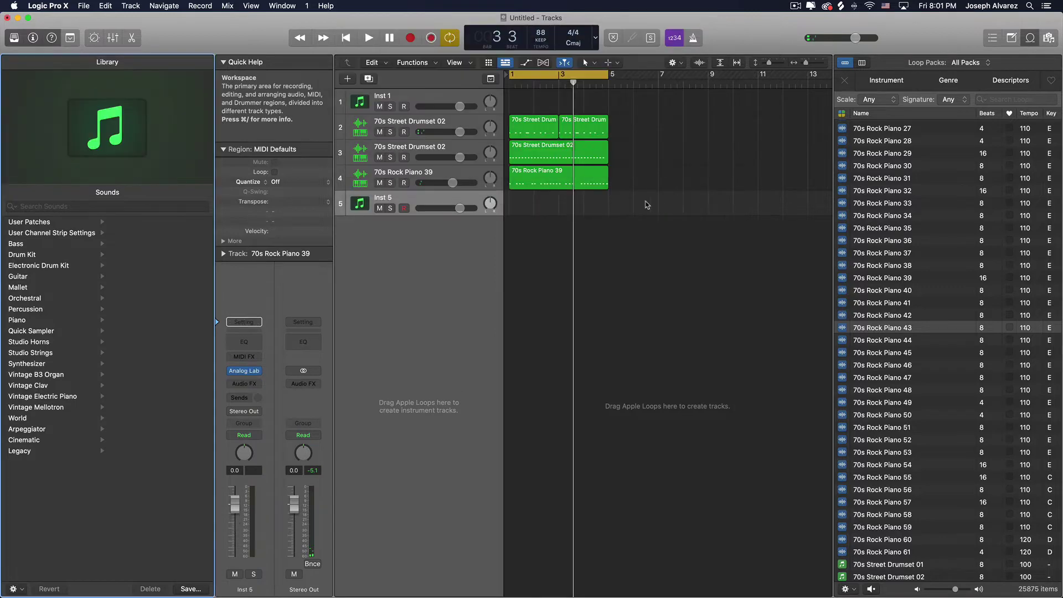
pyautogui.click(258, 372)
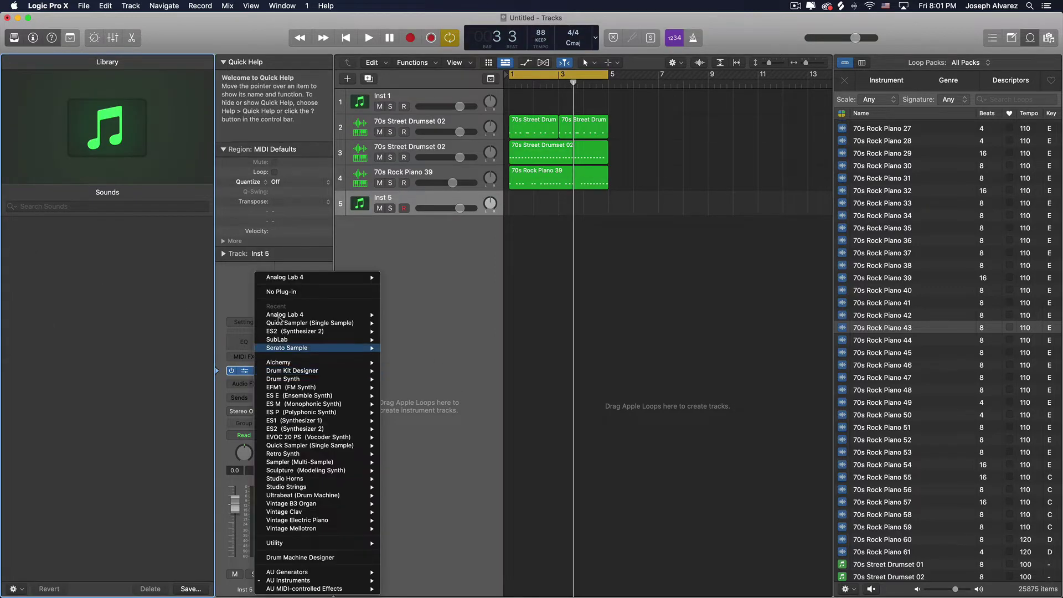
pyautogui.click(288, 293)
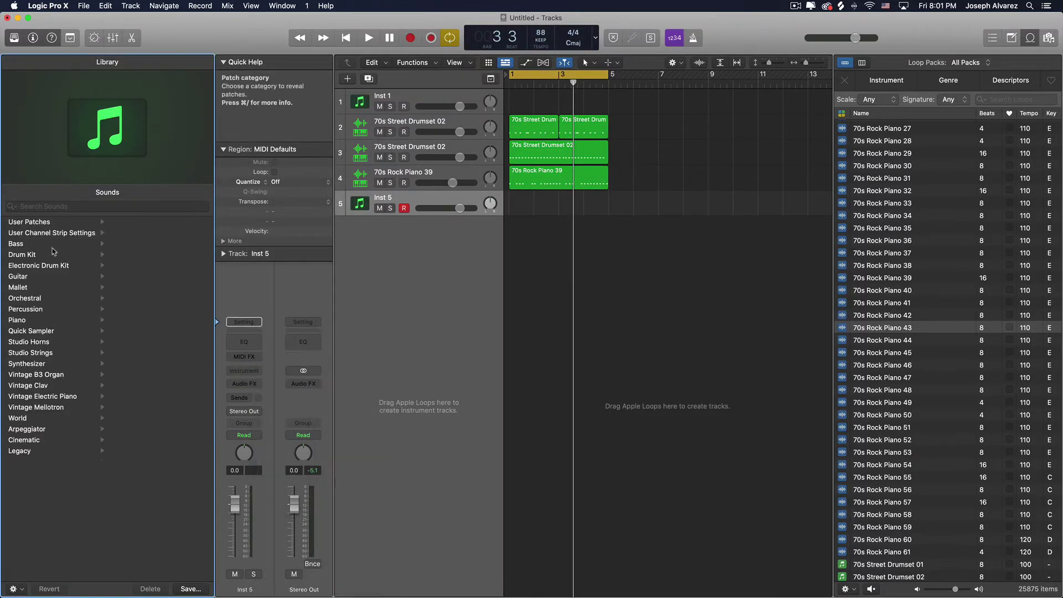
pyautogui.click(89, 245)
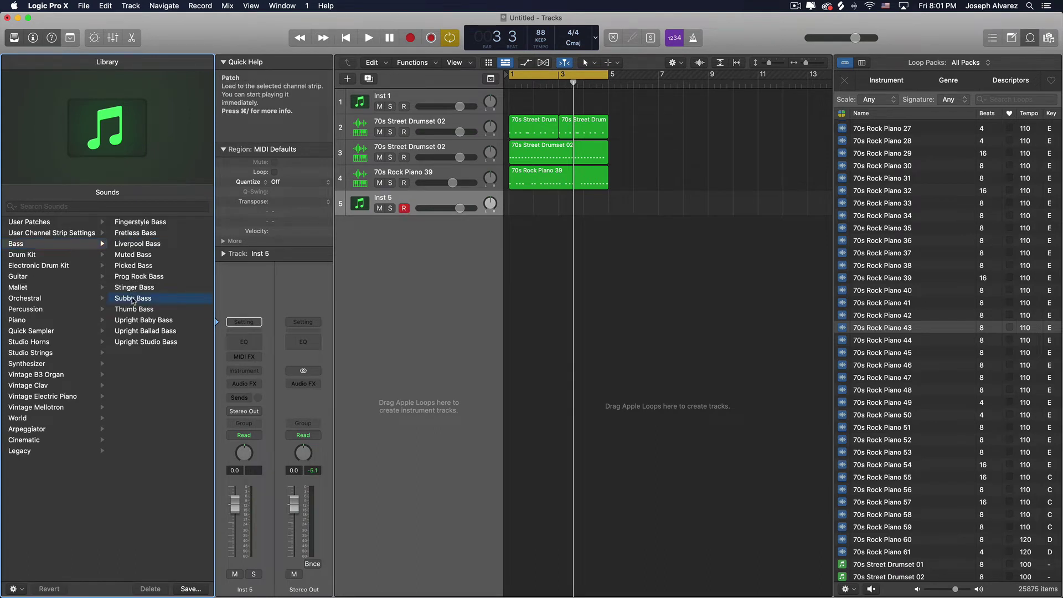
pyautogui.click(133, 299)
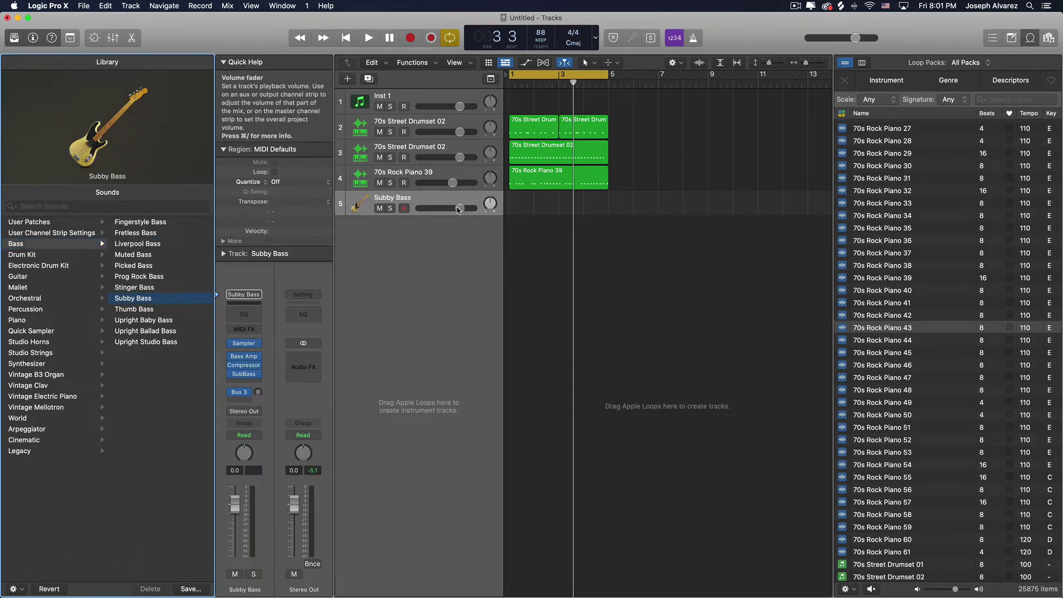
# Balance the mix by lowering the Subby Bass track to -9.2 dB and the 70s Rock Piano 39 track to about -6.4 dB.
pyautogui.moveTo(460, 208); pyautogui.dragTo(450, 208)
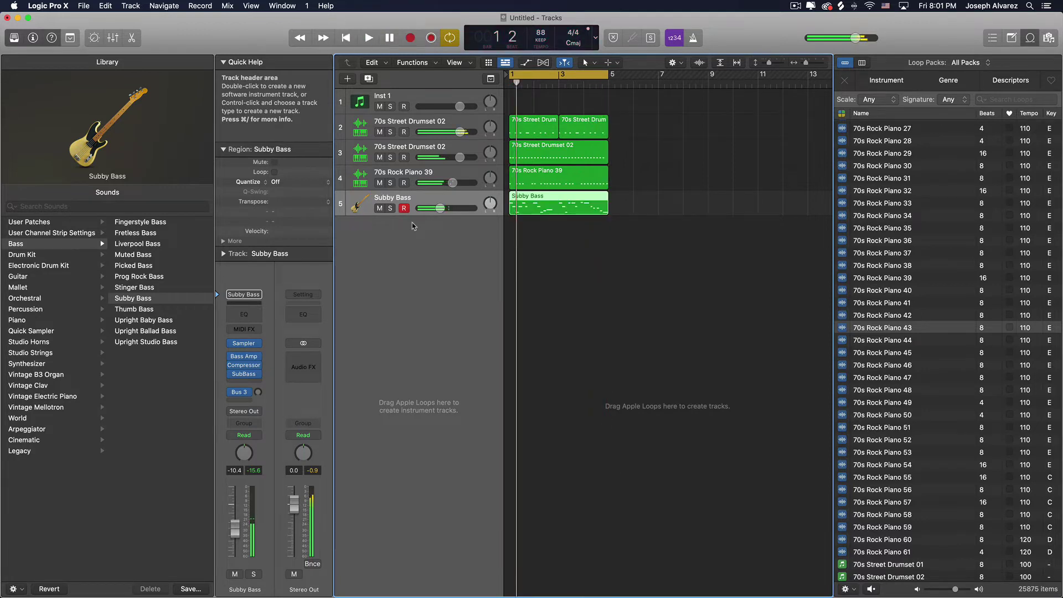
pyautogui.moveTo(441, 208); pyautogui.dragTo(448, 183)
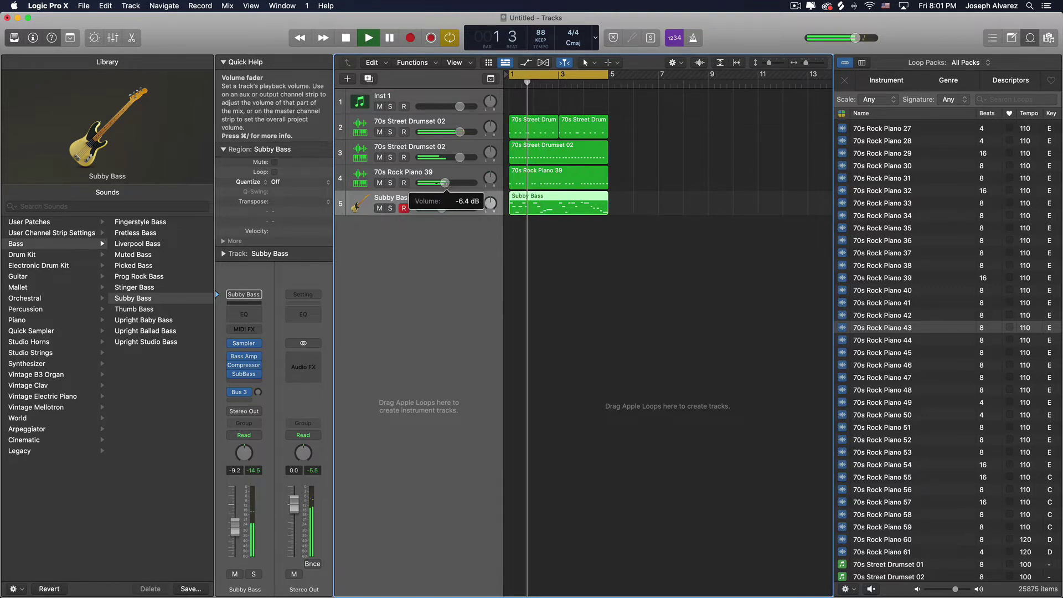
pyautogui.click(427, 126)
pyautogui.click(243, 383)
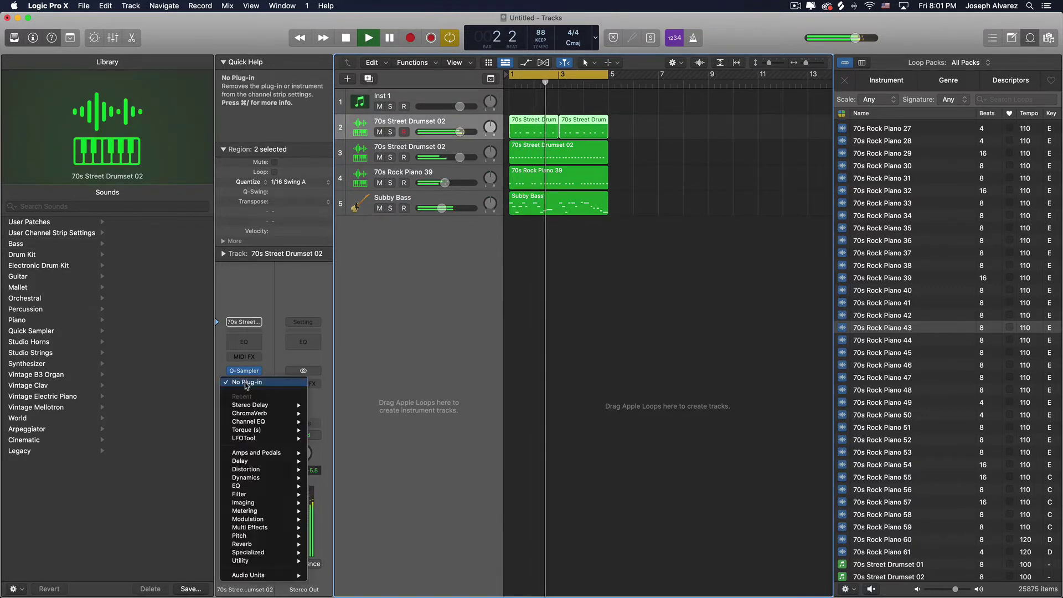
pyautogui.moveTo(266, 575)
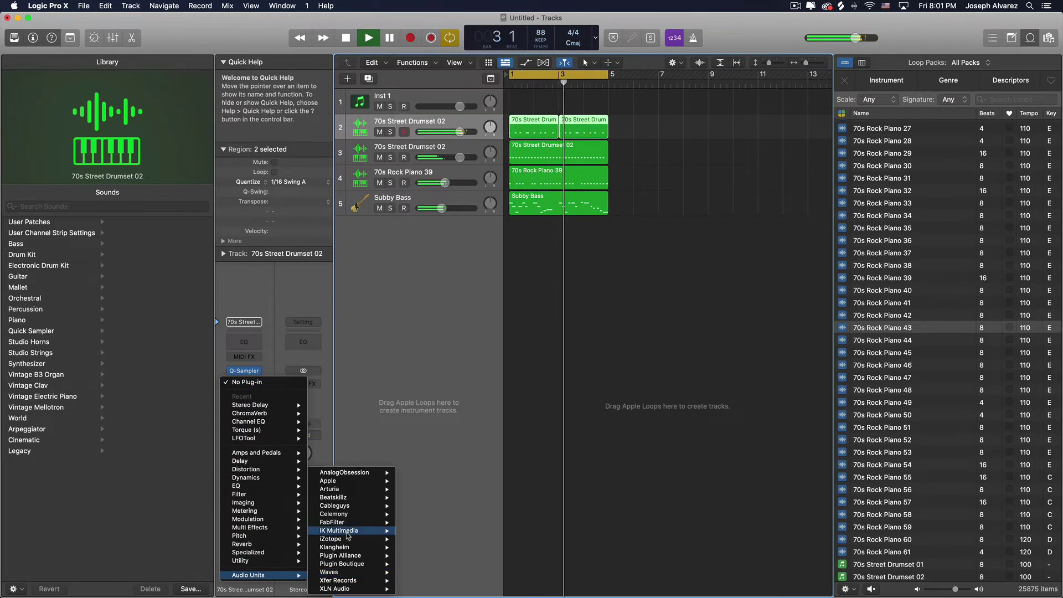
pyautogui.click(427, 457)
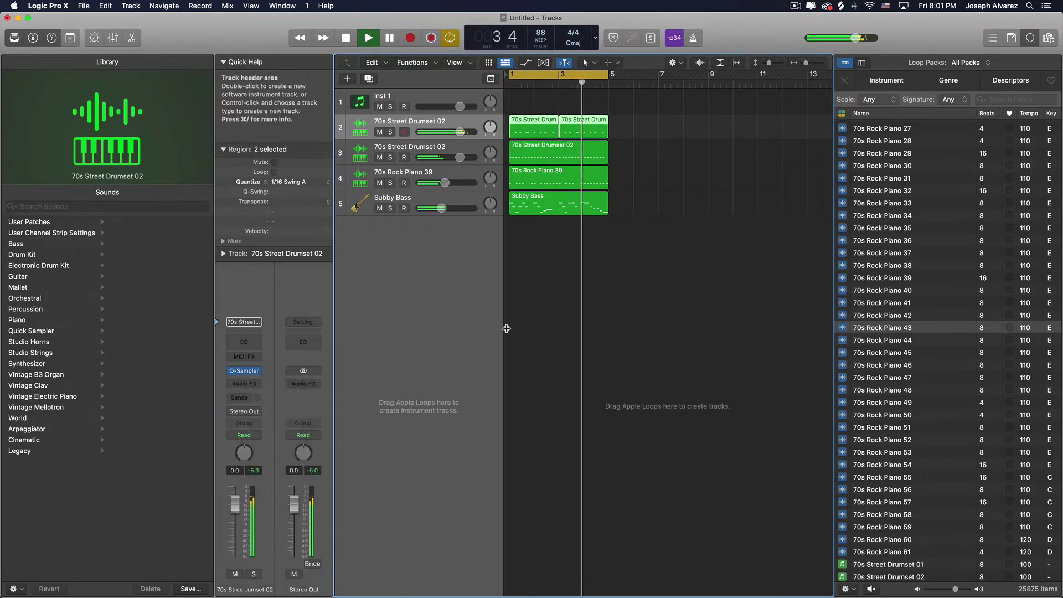
# Stop playback, preview the 70s Street Drumset 12 loop, and create a sliced Quick Sampler track from it.
pyautogui.press('space')
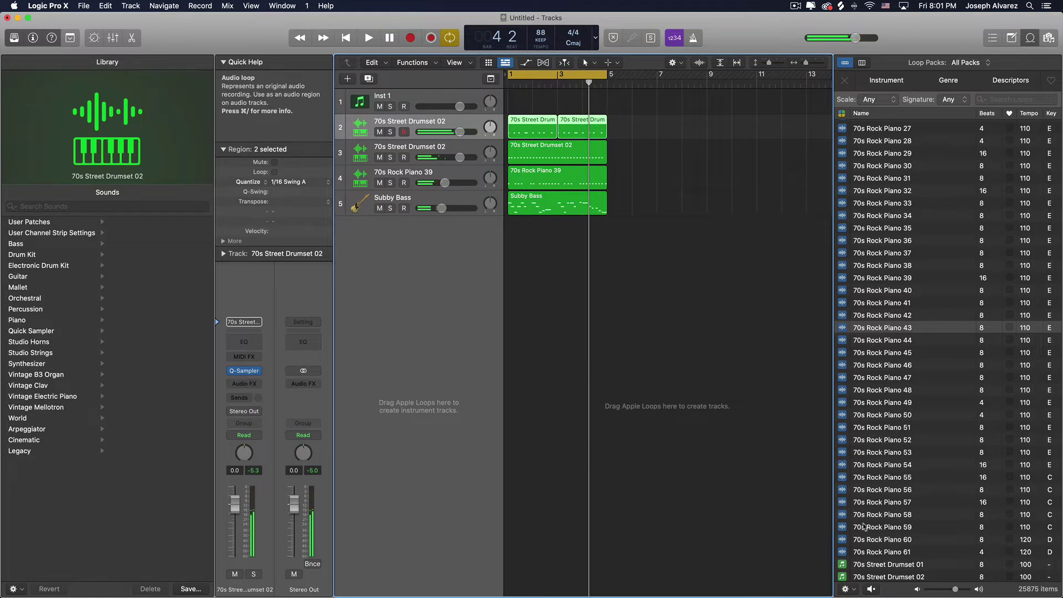
pyautogui.scroll(-6, 865, 527)
pyautogui.click(894, 493)
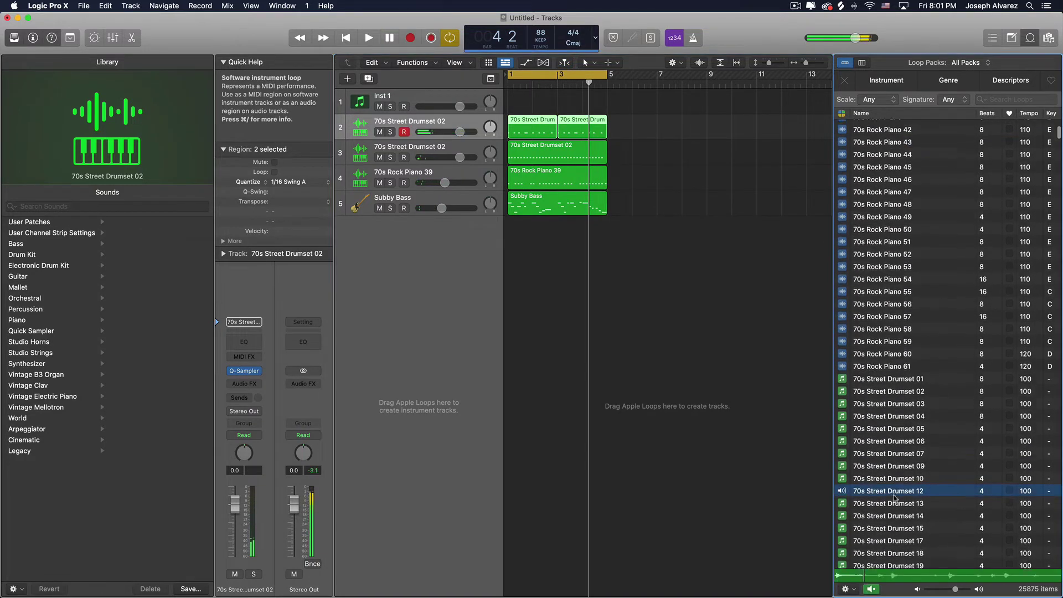
pyautogui.scroll(-5, 894, 497)
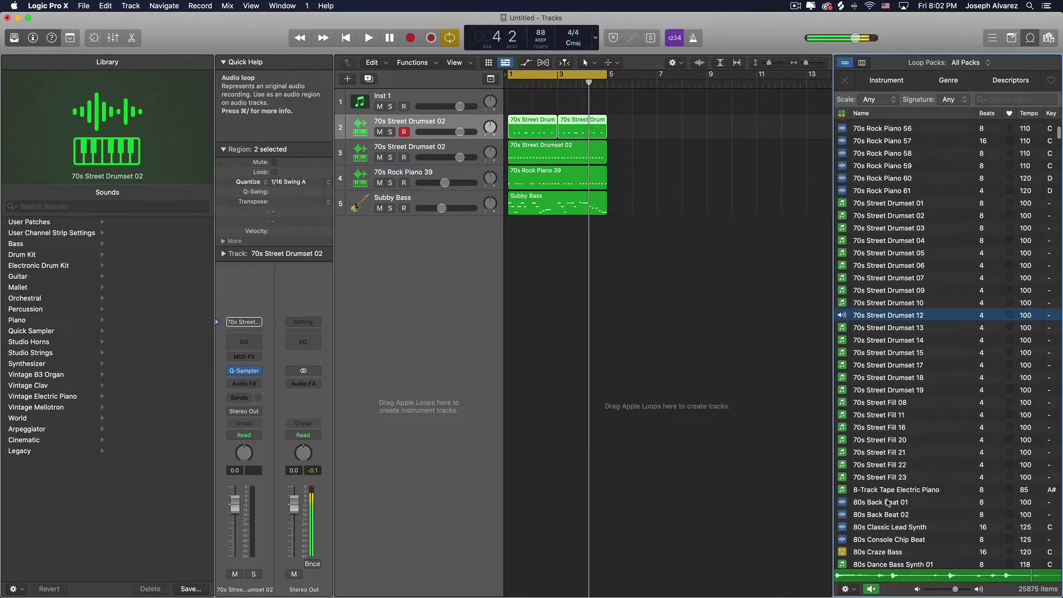
pyautogui.scroll(1, 882, 489)
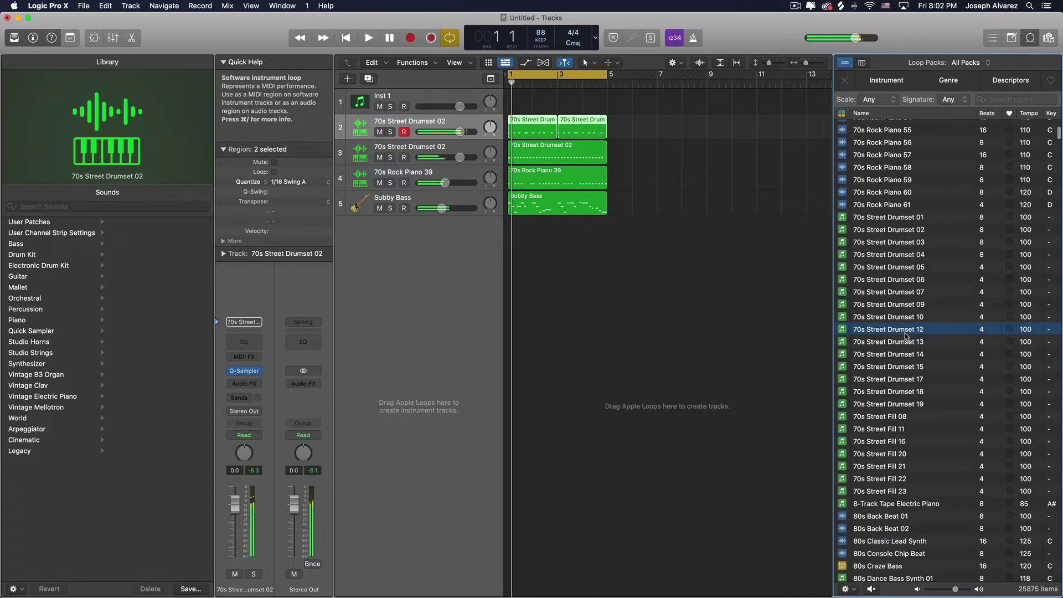
pyautogui.moveTo(886, 328); pyautogui.dragTo(496, 277)
pyautogui.click(473, 255)
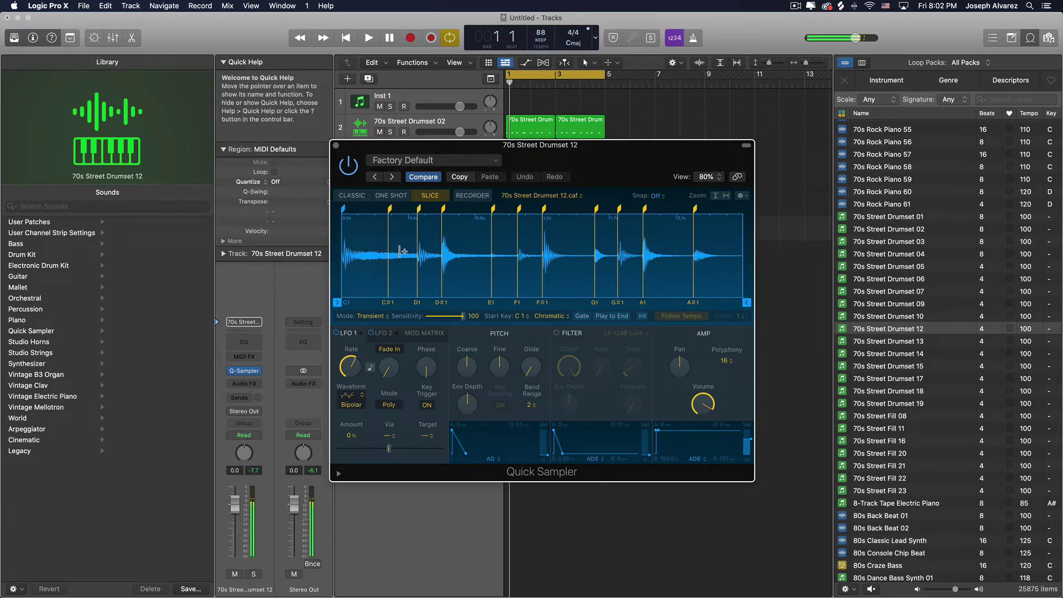
# Add a Channel EQ to the new drum track with a low-shelf cut of -13.8 dB at 216 Hz, and close both plug-in windows.
pyautogui.click(239, 350)
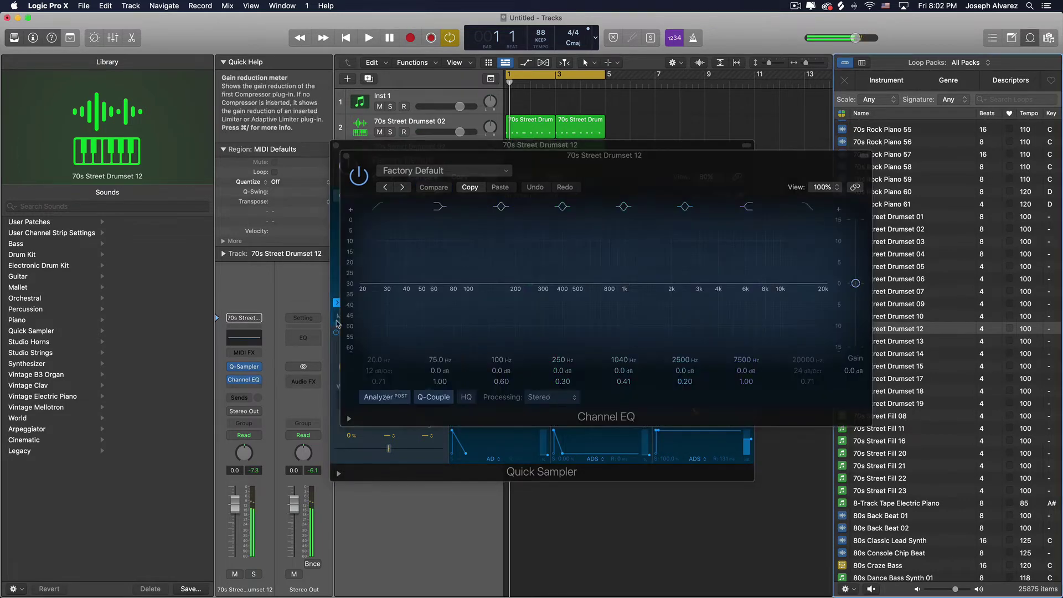
pyautogui.moveTo(440, 369); pyautogui.dragTo(459, 363)
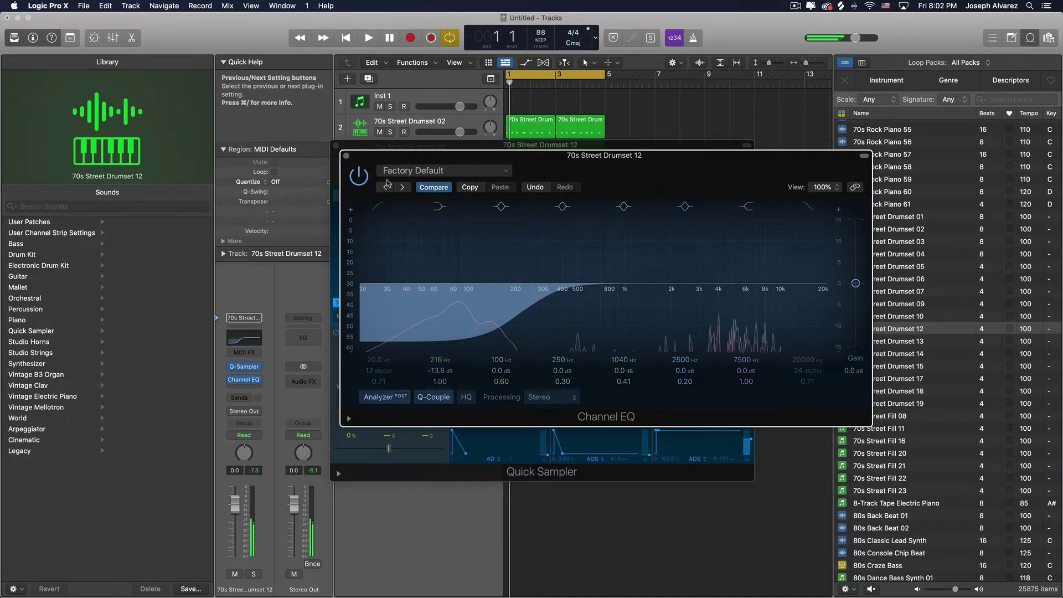
pyautogui.click(346, 156)
pyautogui.click(337, 145)
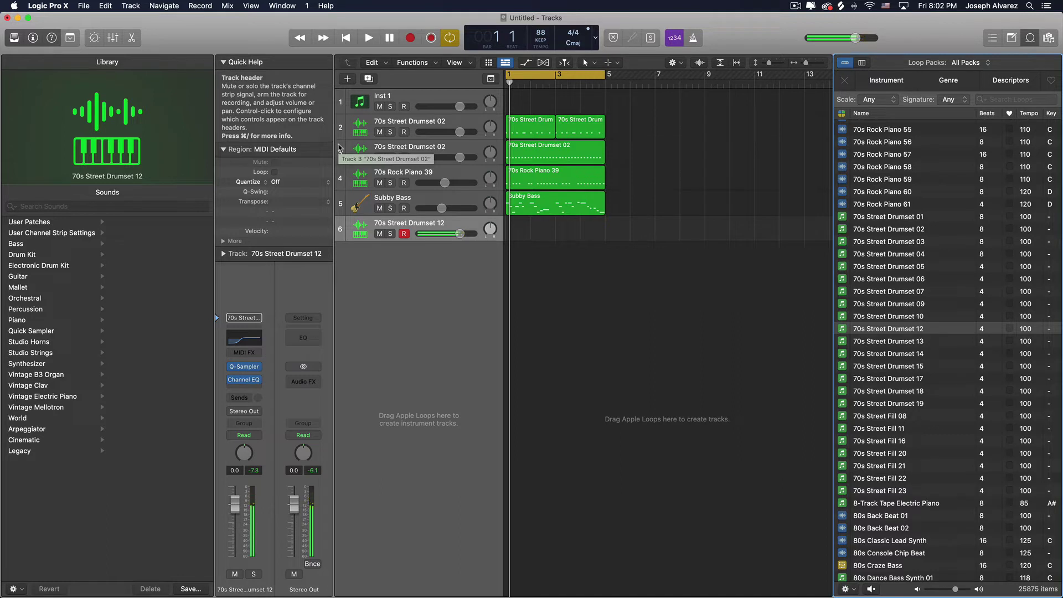
# Record a four-bar part on the 70s Street Drumset 12 track, play it back, and lower the track's volume to -6.2 dB.
pyautogui.press('space')
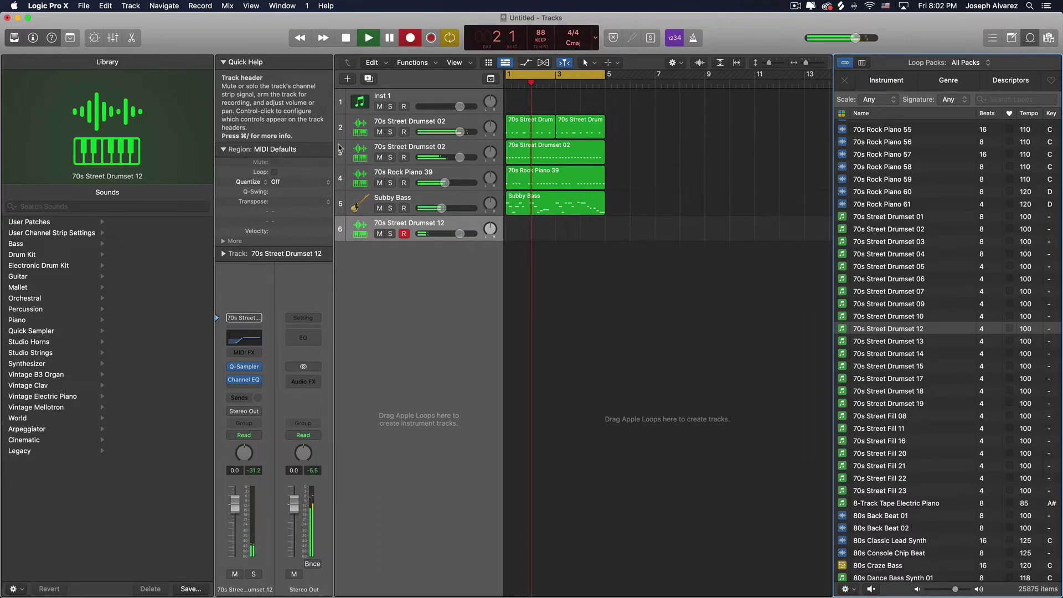
pyautogui.press('Return')
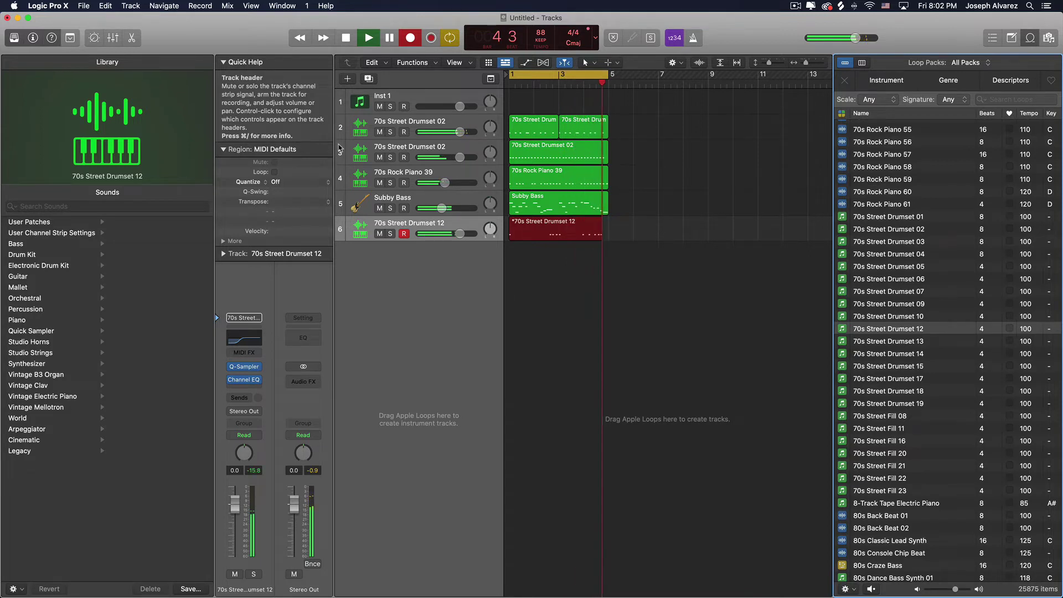
pyautogui.press('space')
pyautogui.press('space')
pyautogui.moveTo(460, 234); pyautogui.dragTo(444, 234)
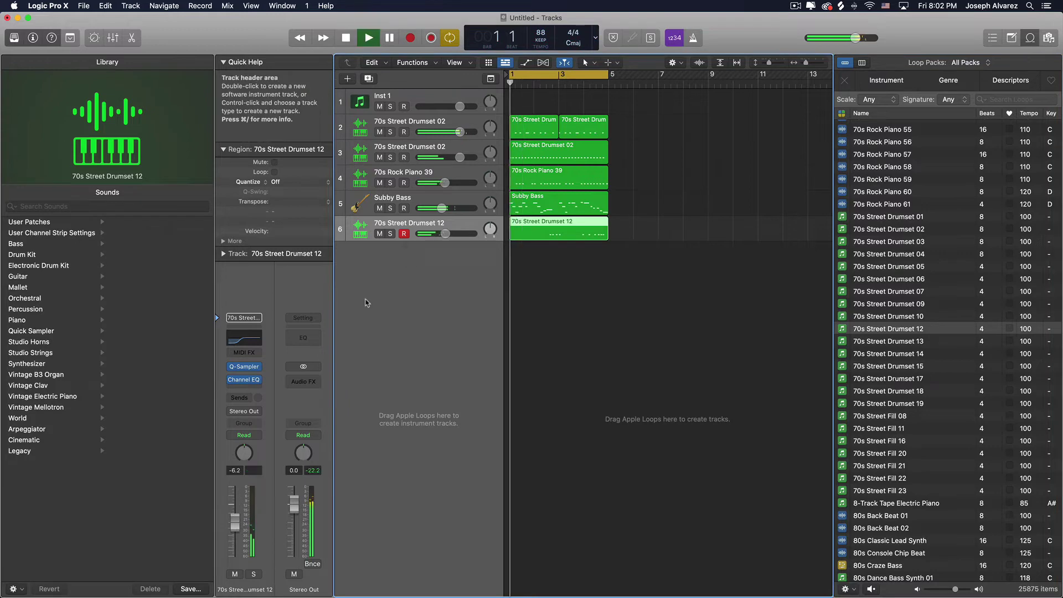
# Add a stereo Stereo Delay to the 70s Street Drumset 12 track with its default settings and close the plug-in window.
pyautogui.click(249, 390)
pyautogui.moveTo(255, 409)
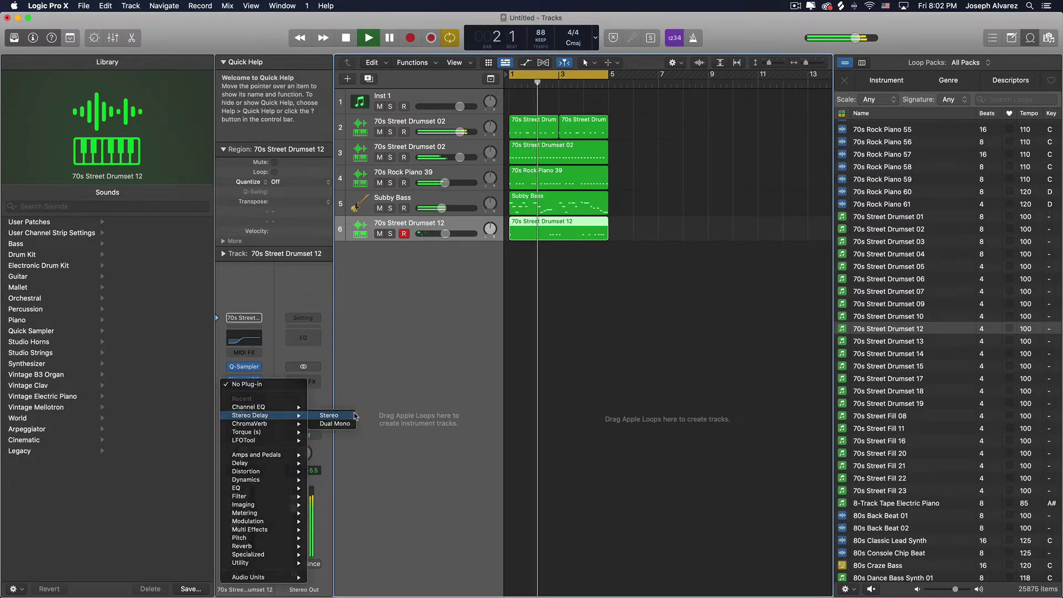
pyautogui.click(332, 419)
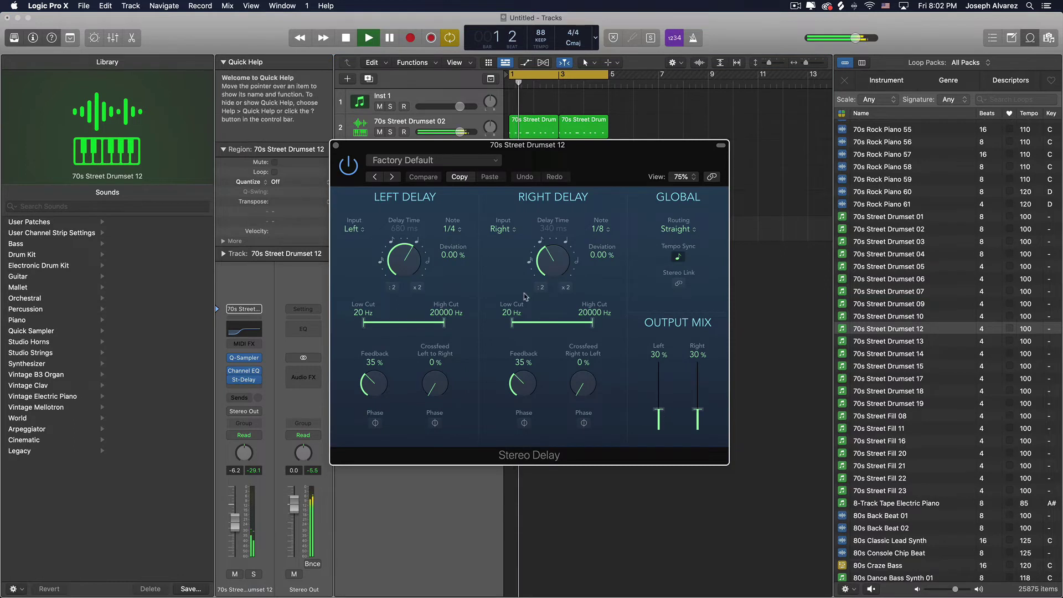
pyautogui.click(336, 145)
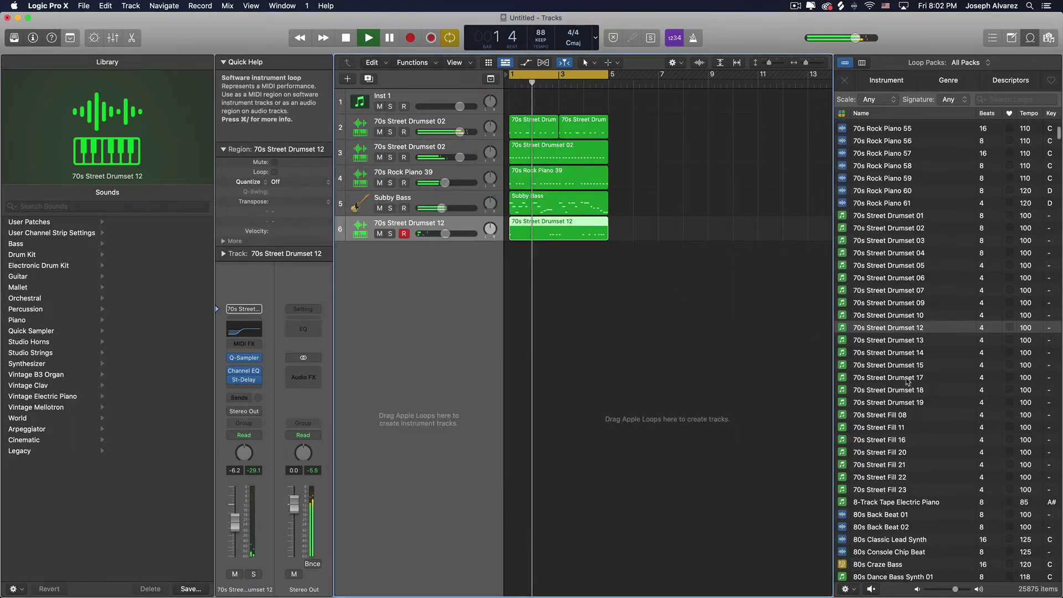
# Preview the 70s Street Fill 08 loop, create a sliced Quick Sampler track from it, and lower the sampler volume to -17 dB.
pyautogui.click(886, 415)
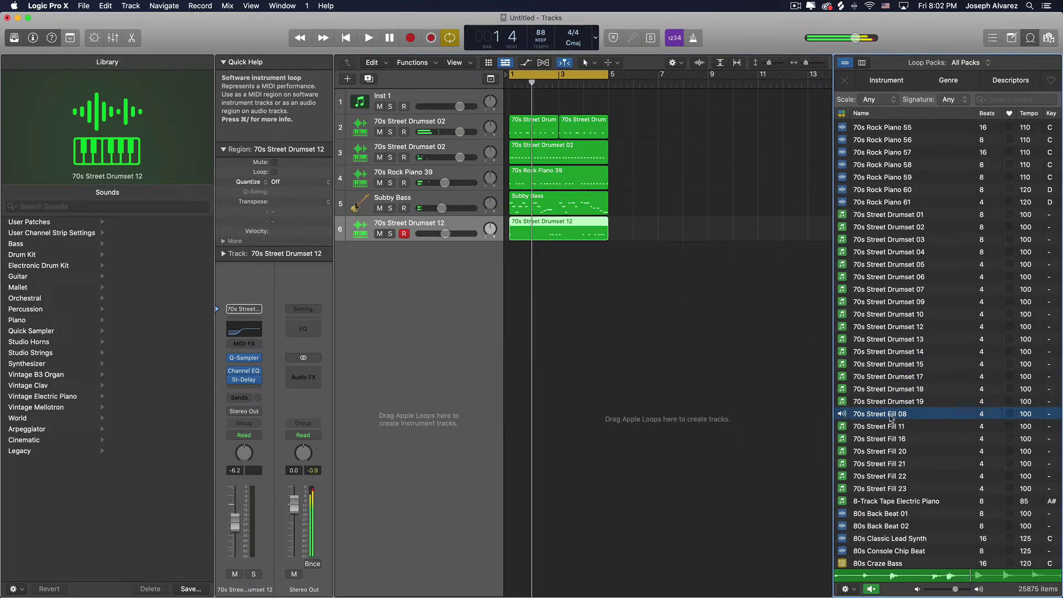
pyautogui.moveTo(890, 419); pyautogui.dragTo(411, 275)
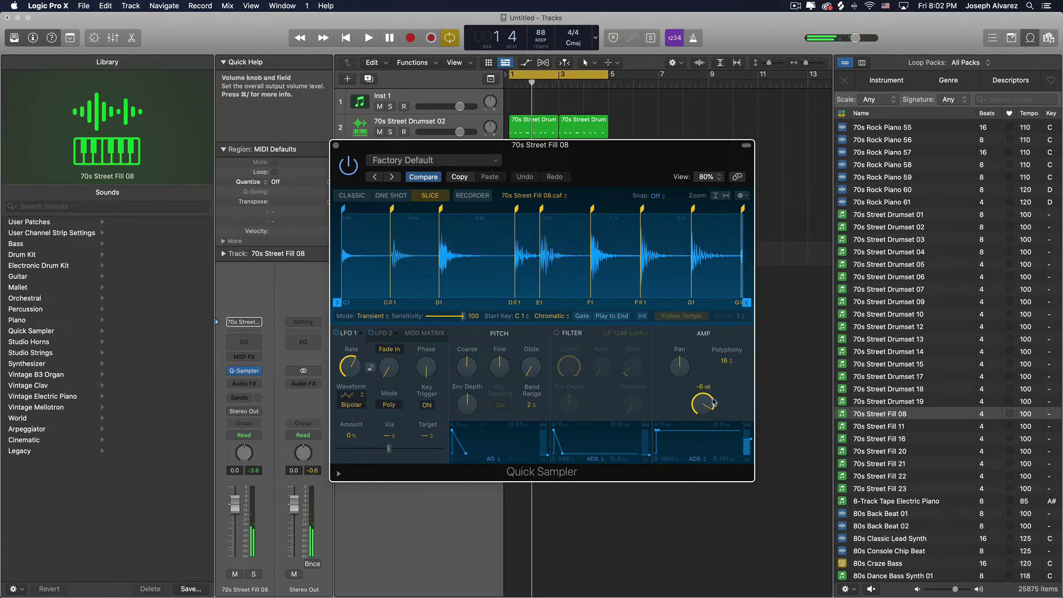
pyautogui.moveTo(703, 403); pyautogui.dragTo(707, 427)
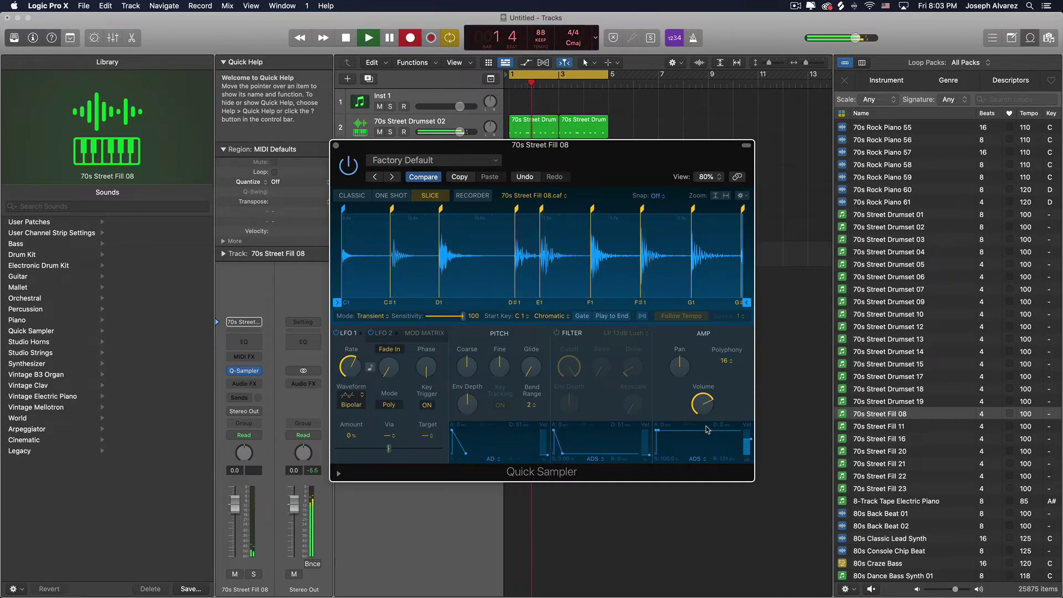
# Record a fill part from bar 2 to bar 5, close Quick Sampler, and set the fill track's pan to +9 and volume to about -4.2 dB.
pyautogui.moveTo(706, 409)
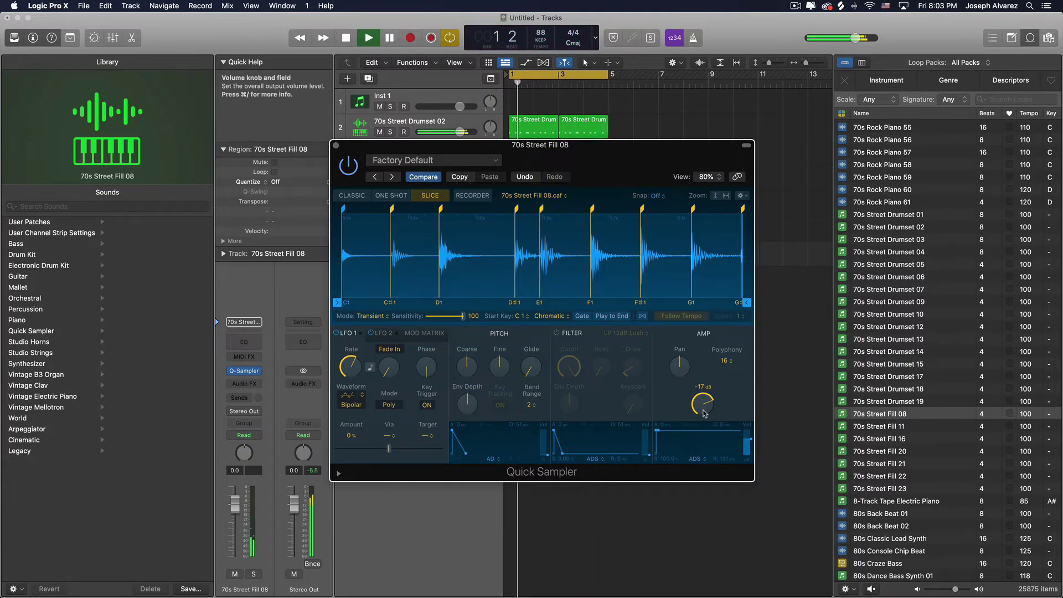
pyautogui.click(336, 146)
pyautogui.moveTo(490, 255); pyautogui.dragTo(450, 261)
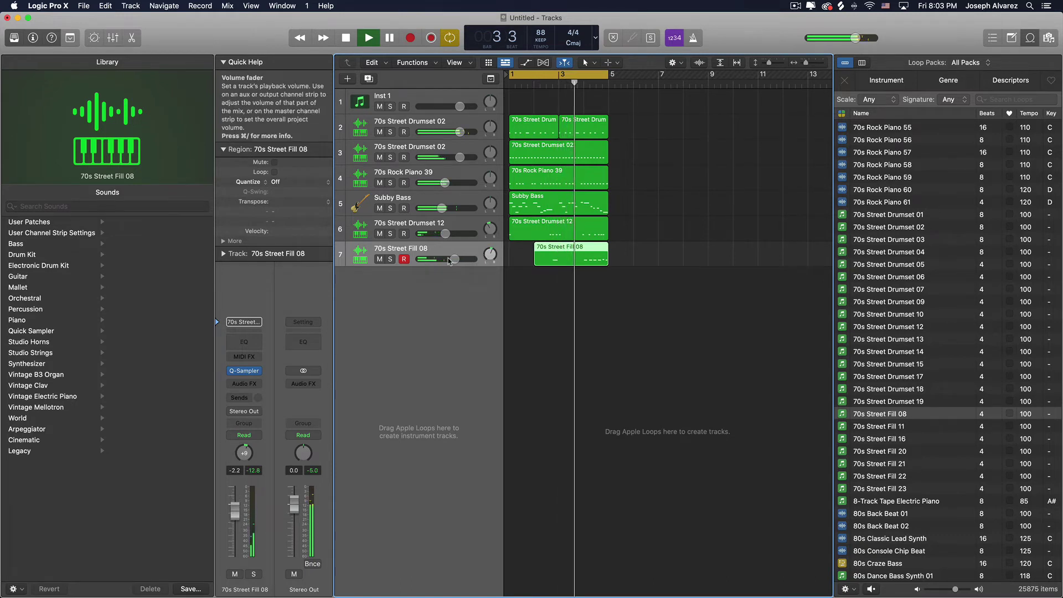
# Insert a stereo Overdrive effect on the first 70s Street Drumset 02 track.
pyautogui.click(408, 123)
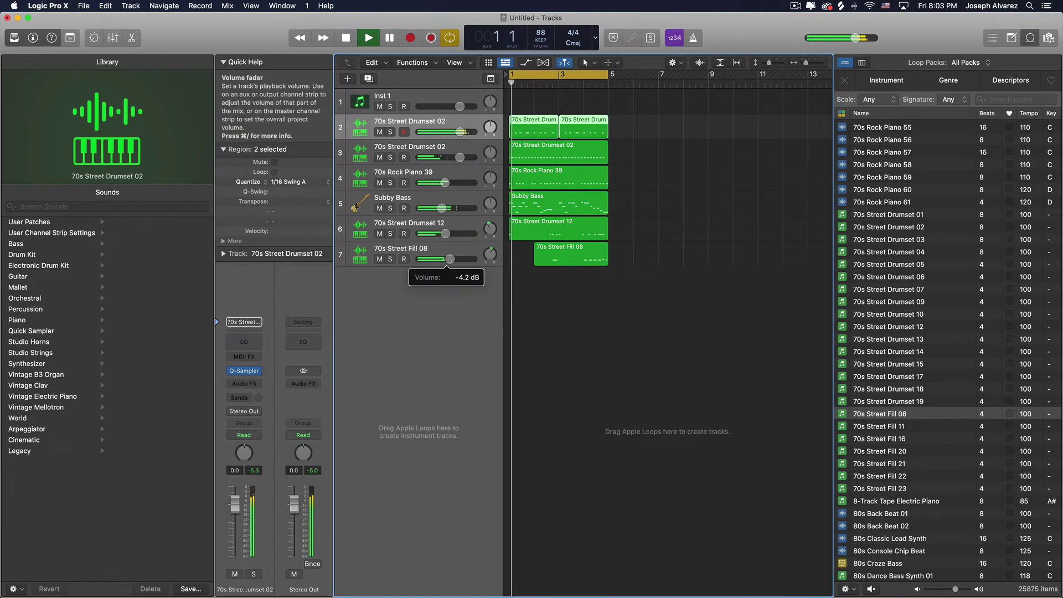
pyautogui.click(247, 383)
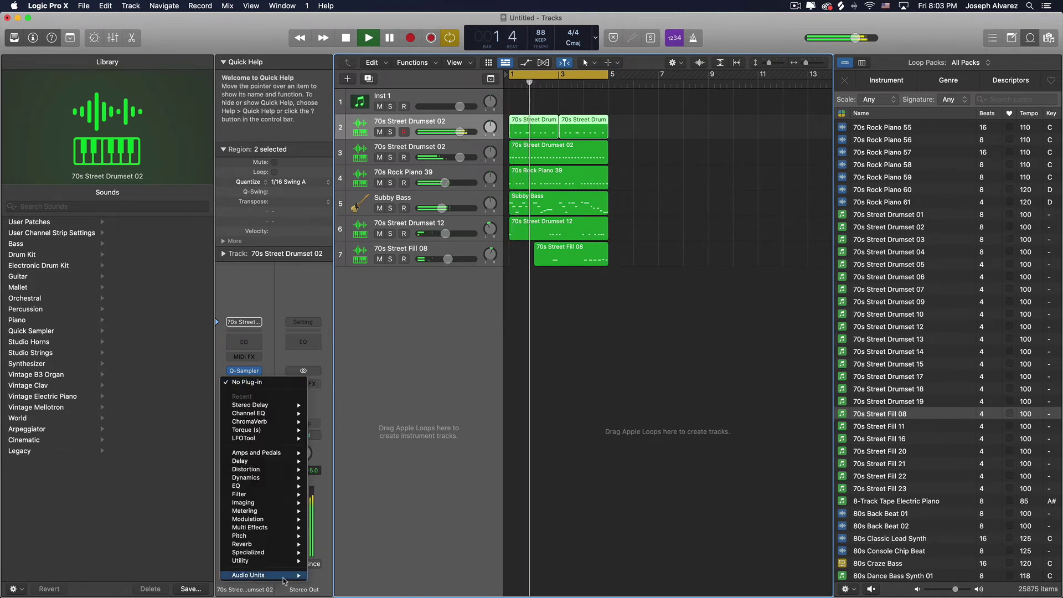
pyautogui.moveTo(270, 495)
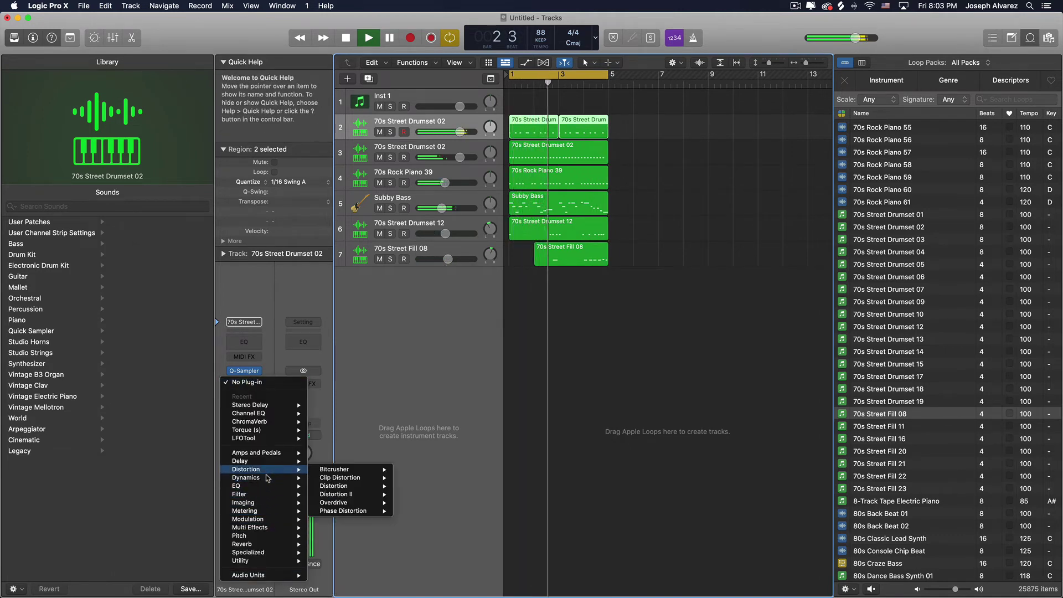
pyautogui.moveTo(282, 469)
pyautogui.moveTo(360, 502)
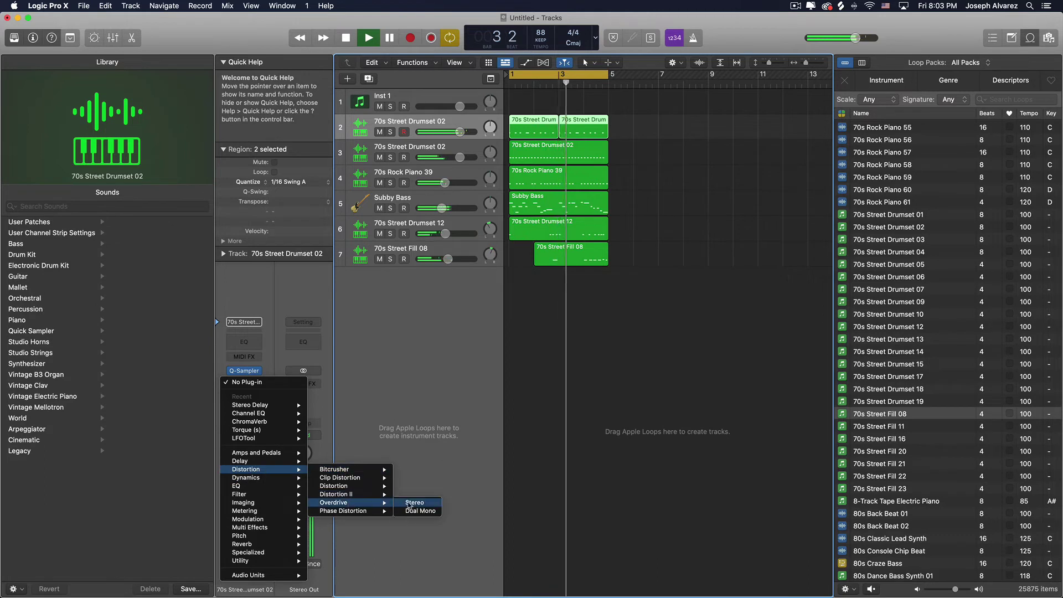
pyautogui.click(412, 505)
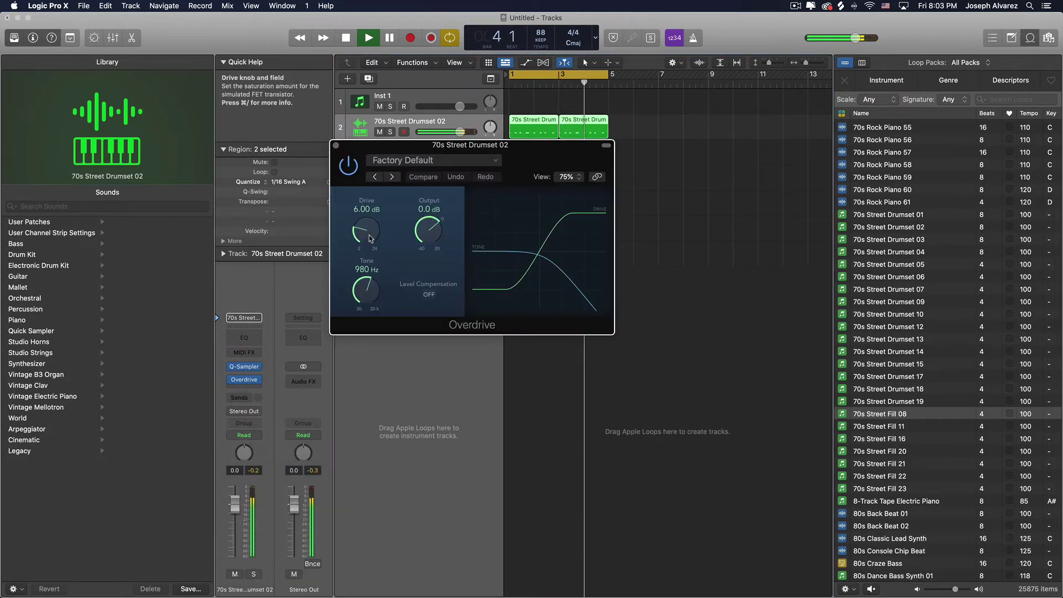
# Set the Overdrive to 8 dB drive, 15000 Hz tone and -9 dB output, and close its window.
pyautogui.moveTo(386, 241); pyautogui.dragTo(387, 246)
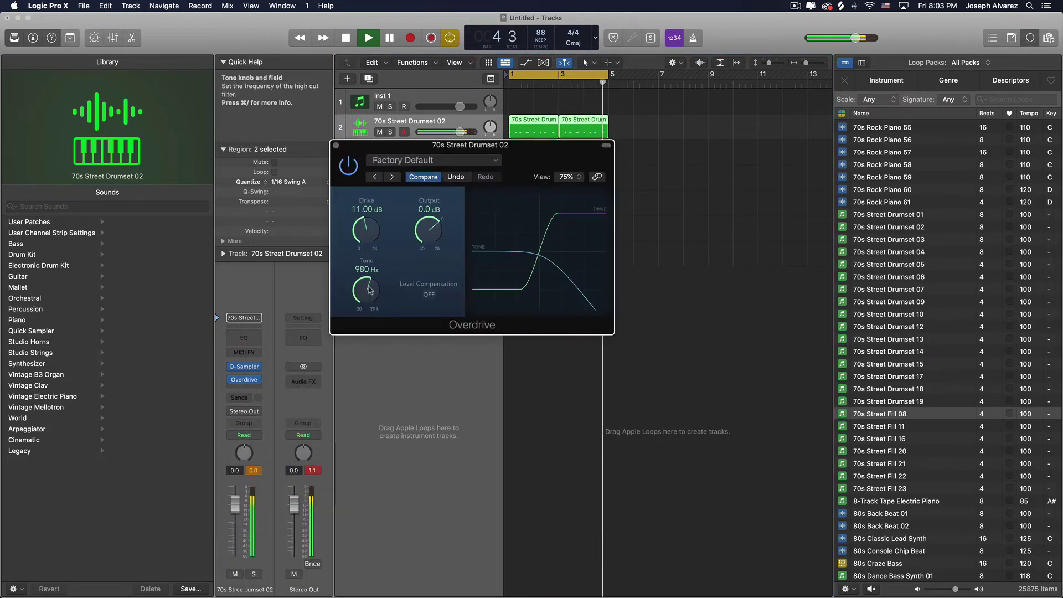
pyautogui.moveTo(363, 293); pyautogui.dragTo(361, 283)
pyautogui.moveTo(366, 233); pyautogui.dragTo(429, 232)
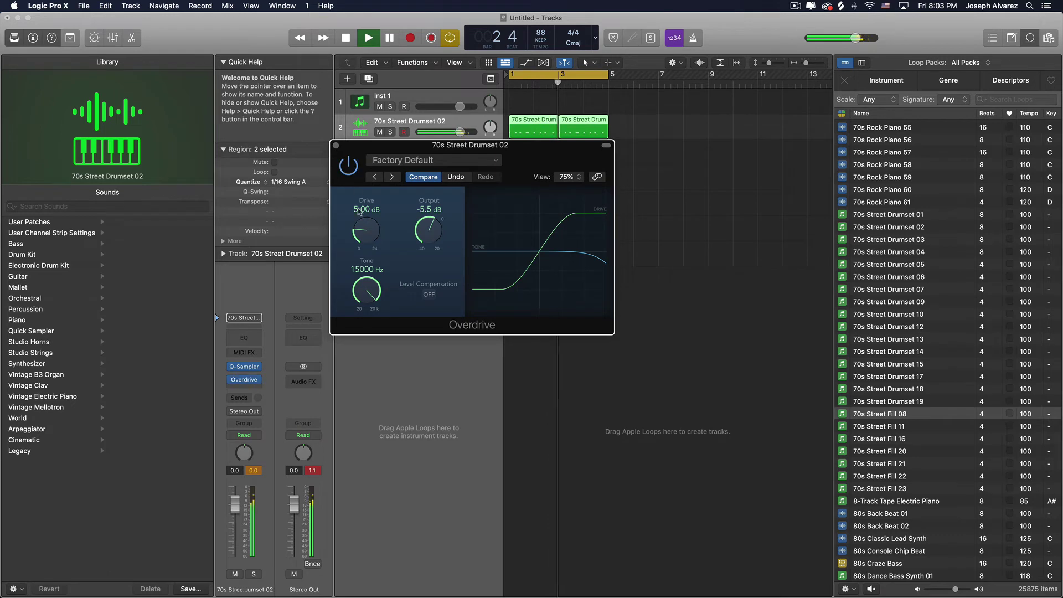
pyautogui.moveTo(359, 211); pyautogui.dragTo(361, 203)
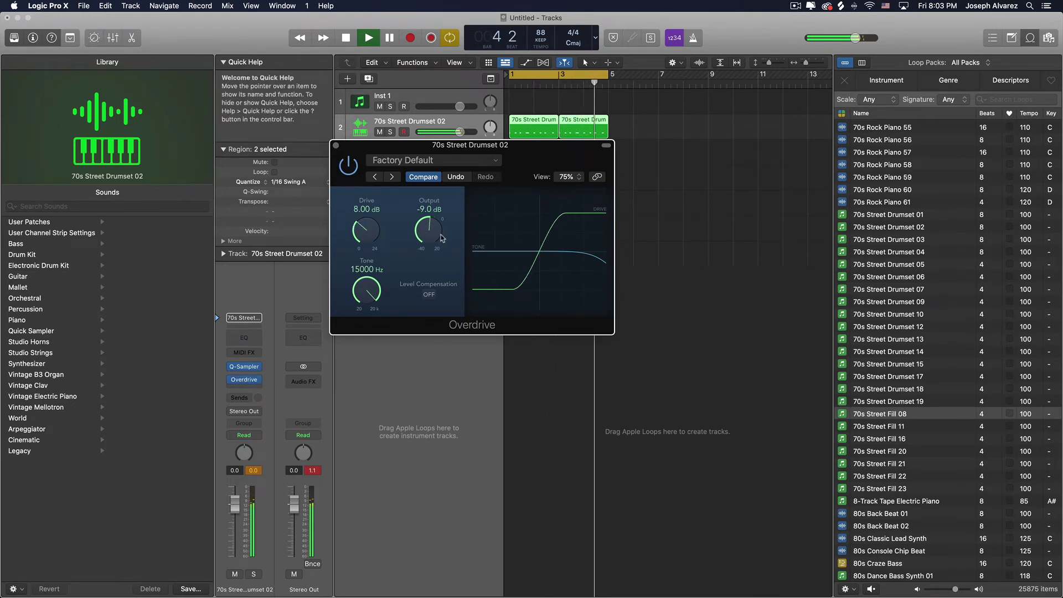
pyautogui.click(336, 145)
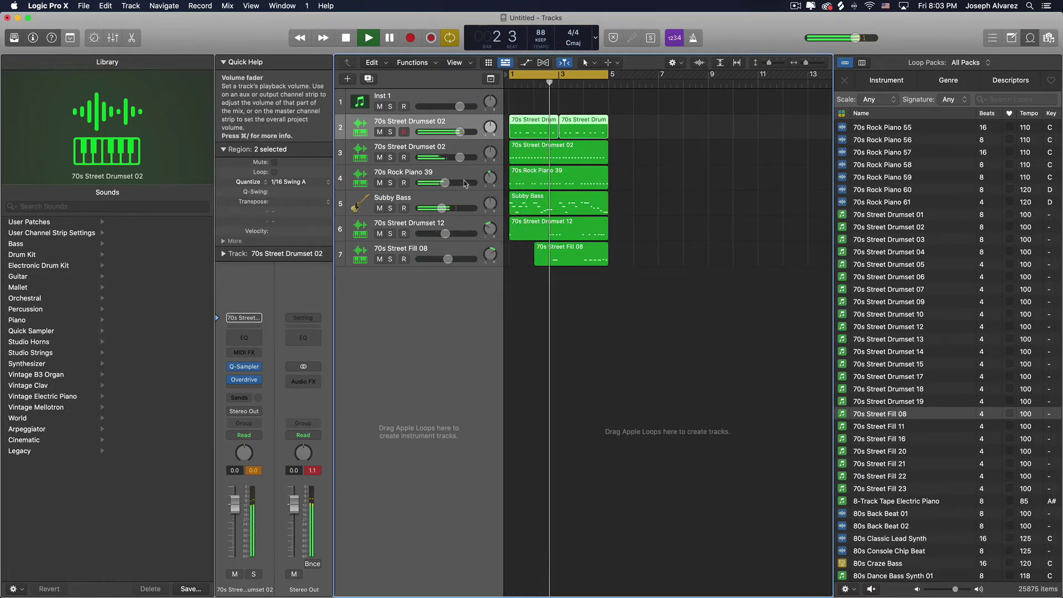
# Stop playback and repeat the four-bar regions of all tracks once, starting at bar 5.
pyautogui.press('space')
pyautogui.moveTo(703, 297); pyautogui.dragTo(536, 114)
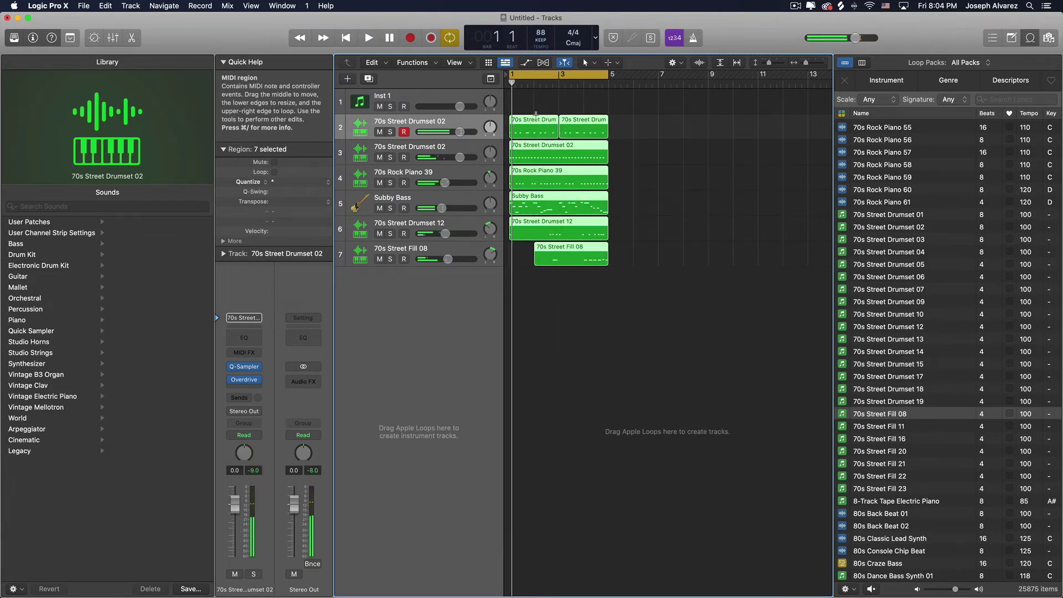
pyautogui.press('super+r')
pyautogui.click(637, 317)
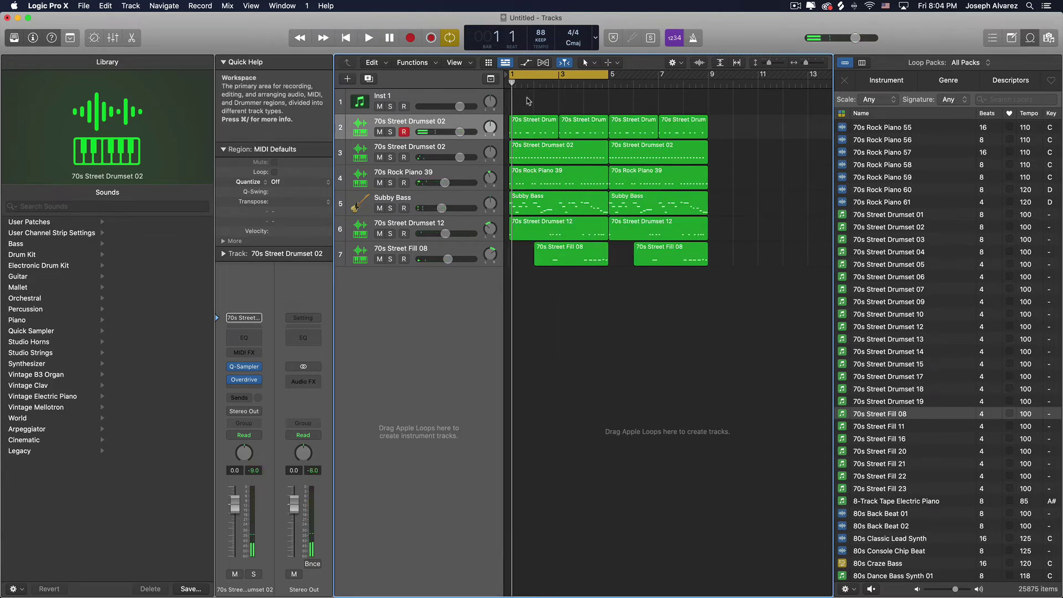
# Delete both tracks' 70s Street Drumset 02 regions, the Subby Bass region and the 70s Street Drumset 12 region from bars 1 to 4.
pyautogui.press('Delete')
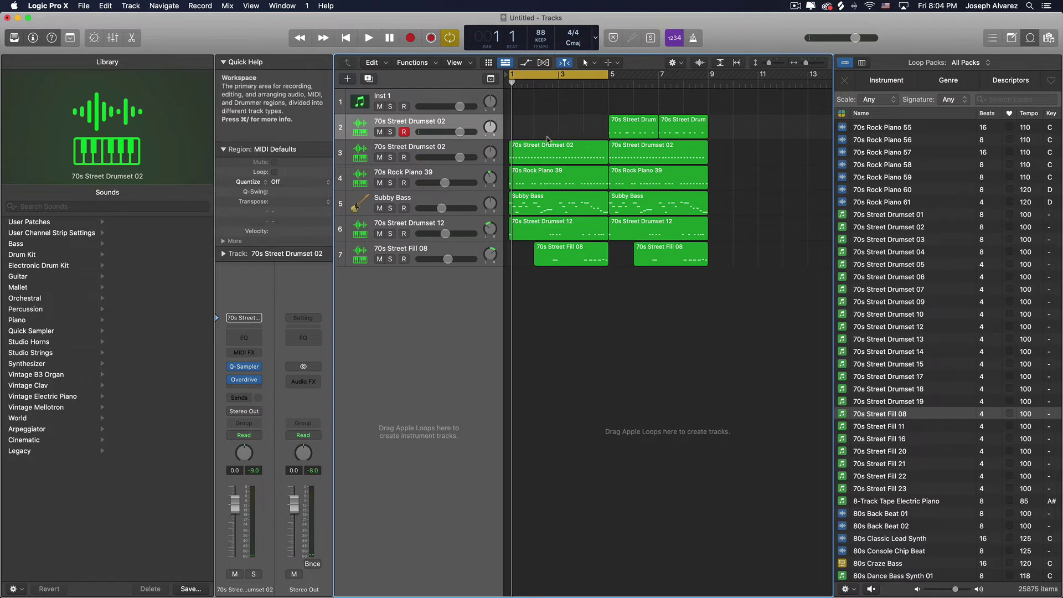
pyautogui.click(546, 152)
pyautogui.press('Delete')
pyautogui.click(541, 212)
pyautogui.press('Delete')
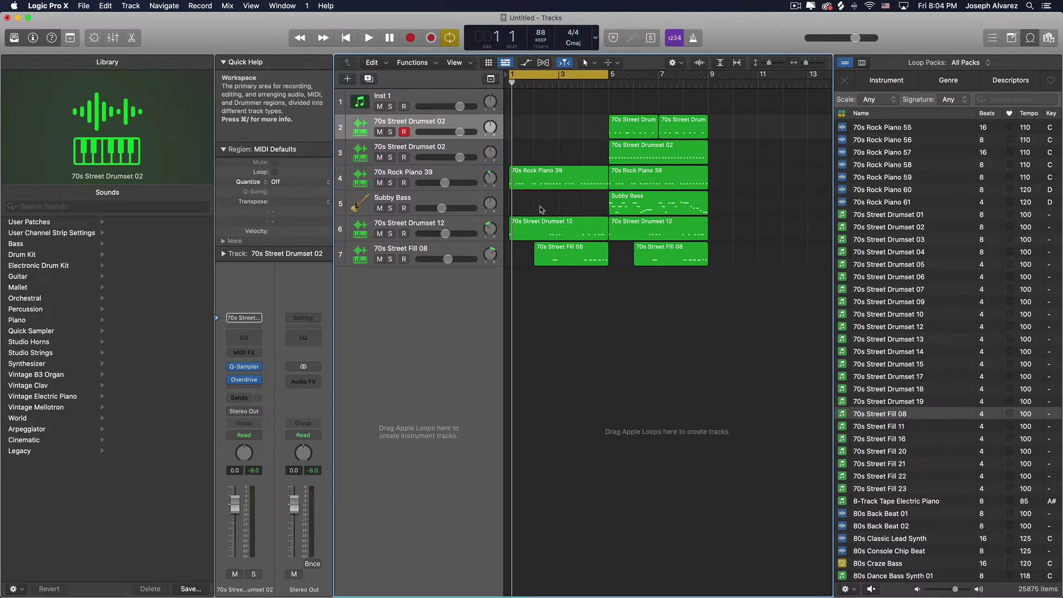
pyautogui.press('space')
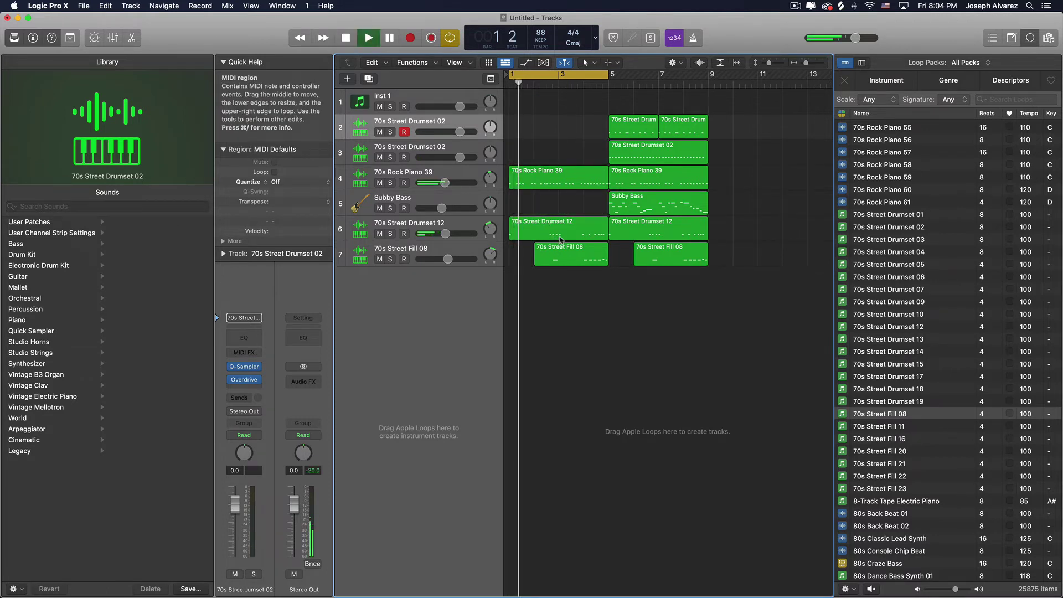
pyautogui.click(561, 240)
pyautogui.press('Delete')
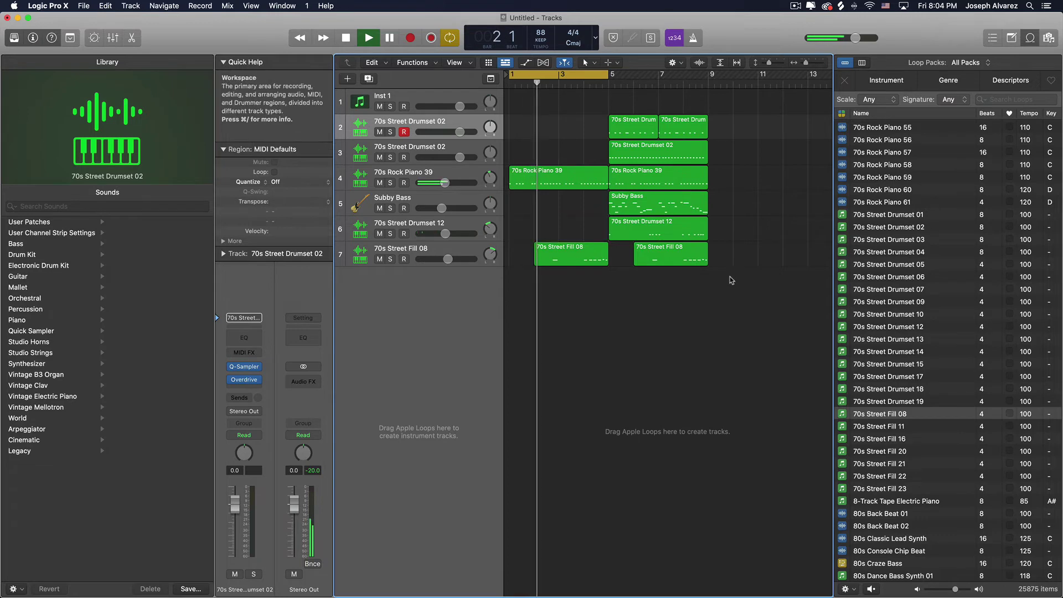
# Repeat the regions in bars 5 to 8 on all tracks so a copy starts at bar 9.
pyautogui.moveTo(731, 280); pyautogui.dragTo(636, 110)
pyautogui.press('super+r')
pyautogui.press('x')
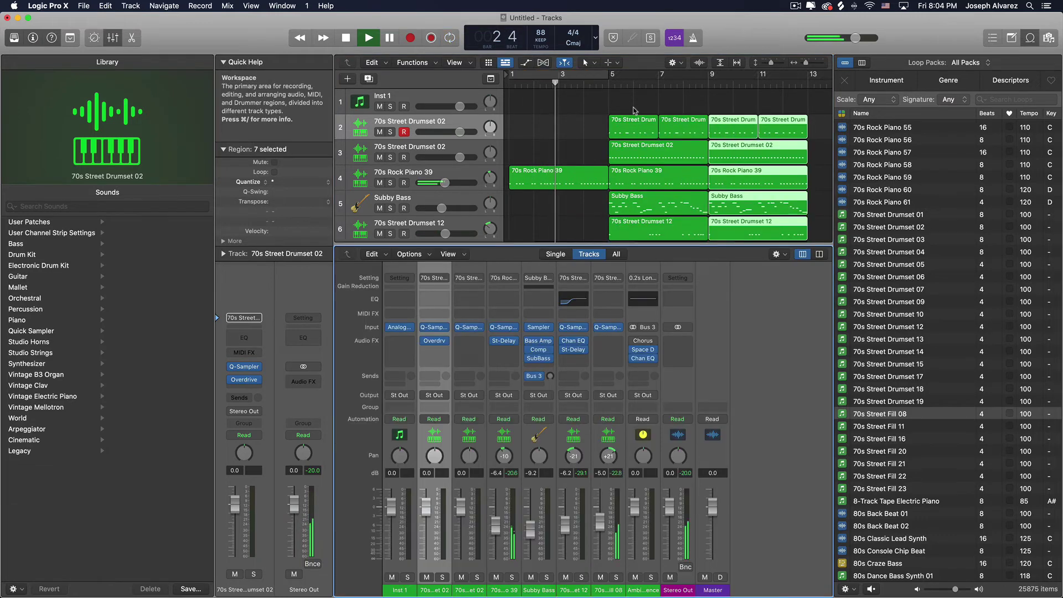
pyautogui.press('x')
pyautogui.press('c')
# Trim the first 70s Street Fill 08 region so it starts at bar 4, and turn off cycle mode.
pyautogui.click(571, 256)
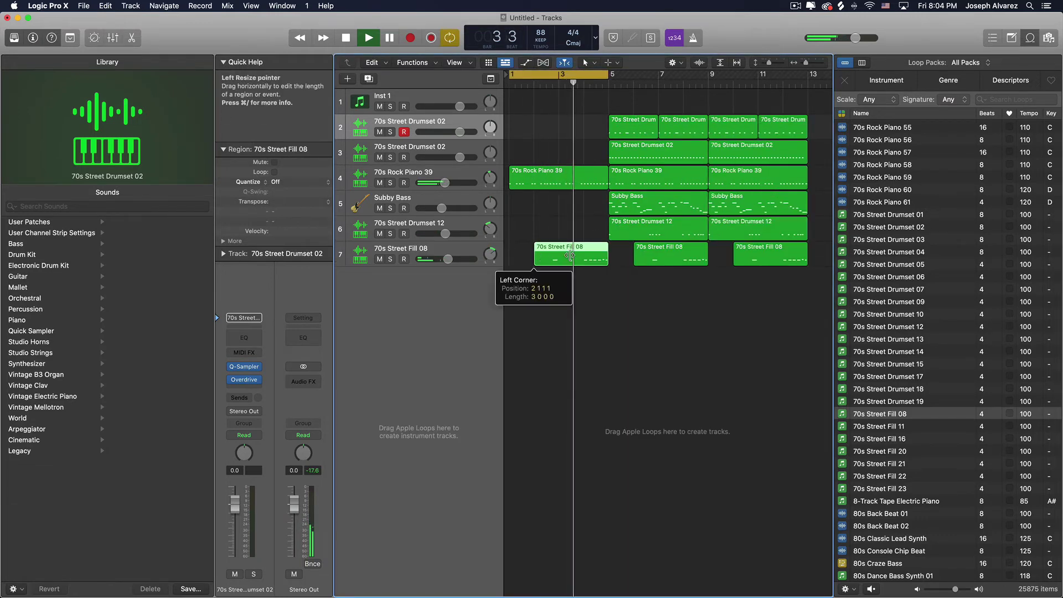
pyautogui.moveTo(571, 255); pyautogui.dragTo(585, 256)
pyautogui.press('c')
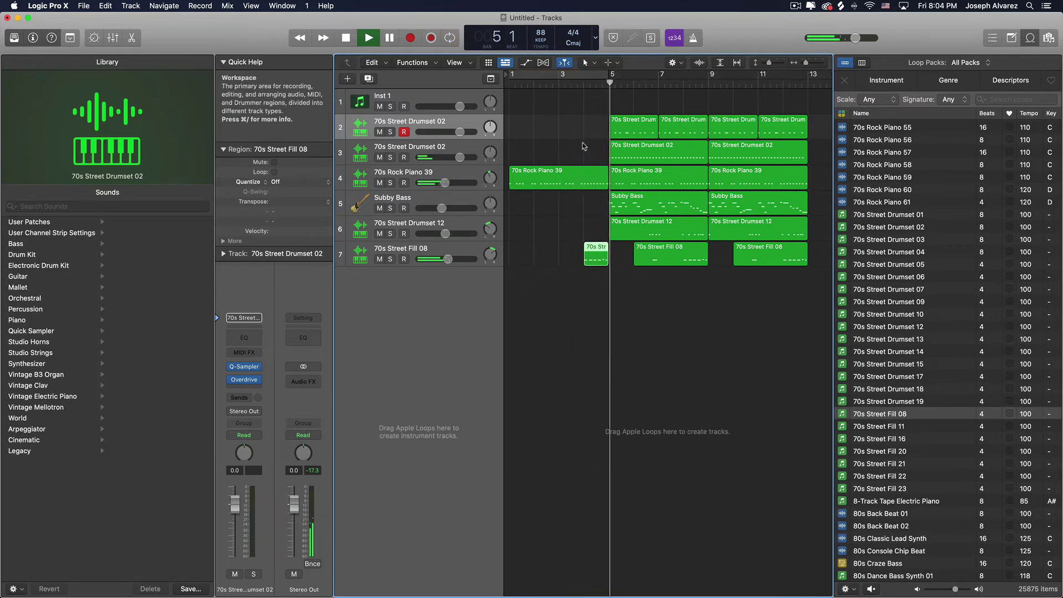
# Delete the 70s Street Fill 08 region at bar 6 and the Subby Bass region at bar 9.
pyautogui.click(658, 263)
pyautogui.press('Delete')
pyautogui.click(726, 204)
pyautogui.press('Delete')
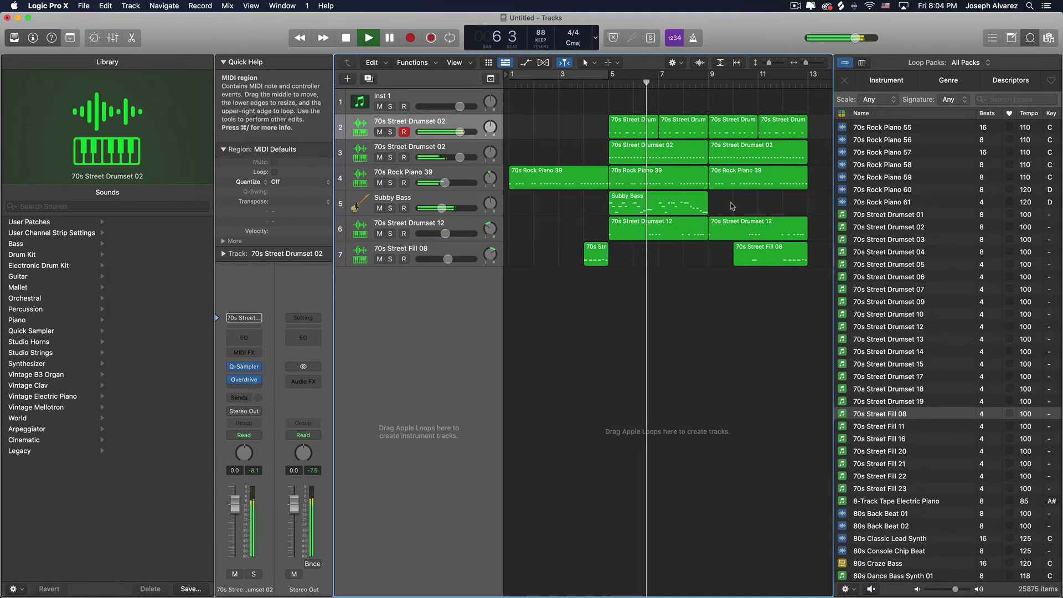
# Record a new Subby Bass part from bar 9 to bar 13 and stop the transport.
pyautogui.click(419, 199)
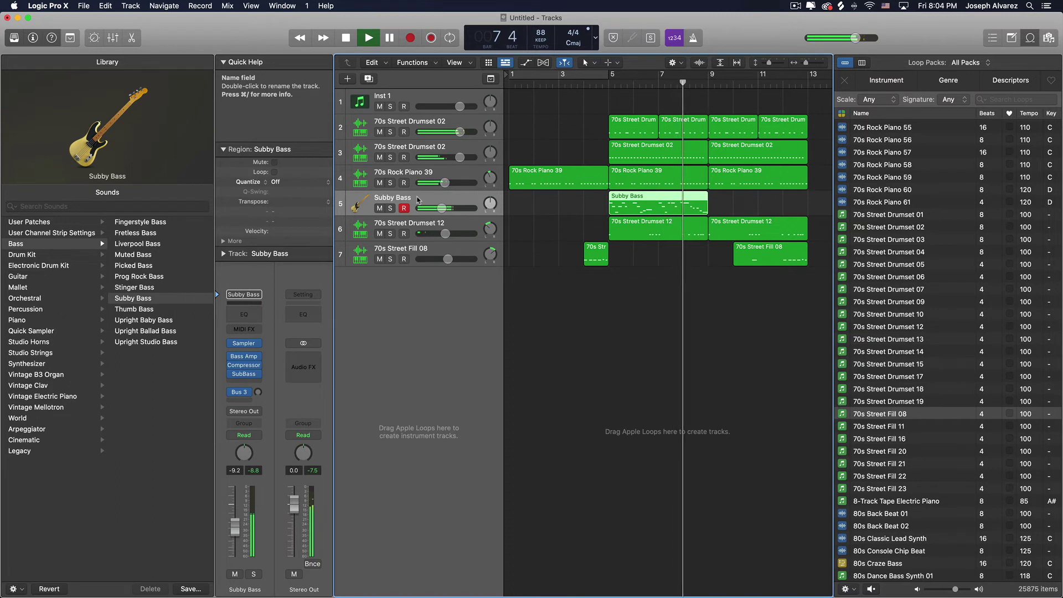
pyautogui.press('r')
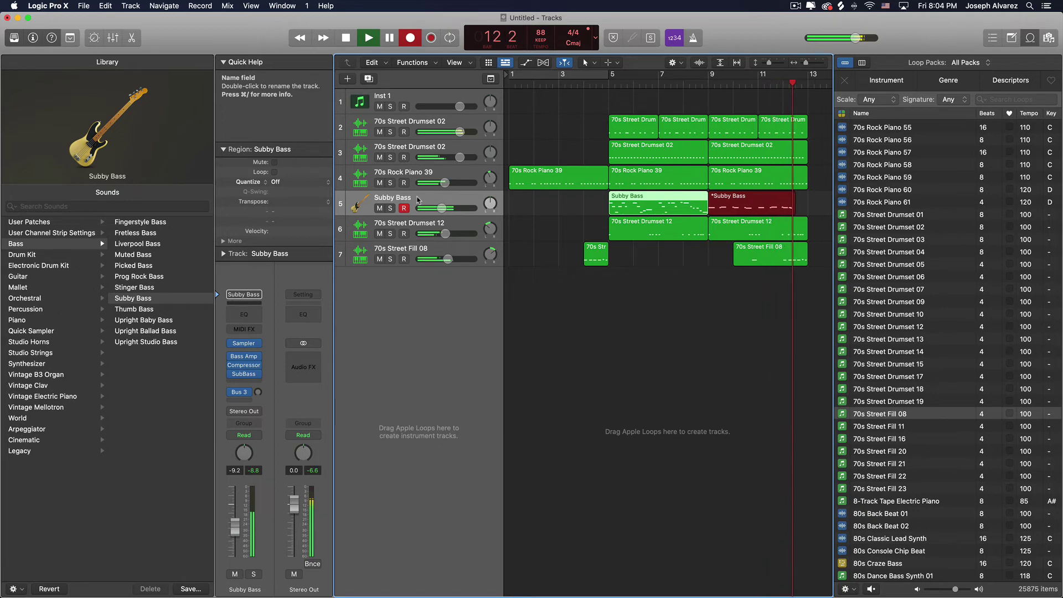
pyautogui.press('space')
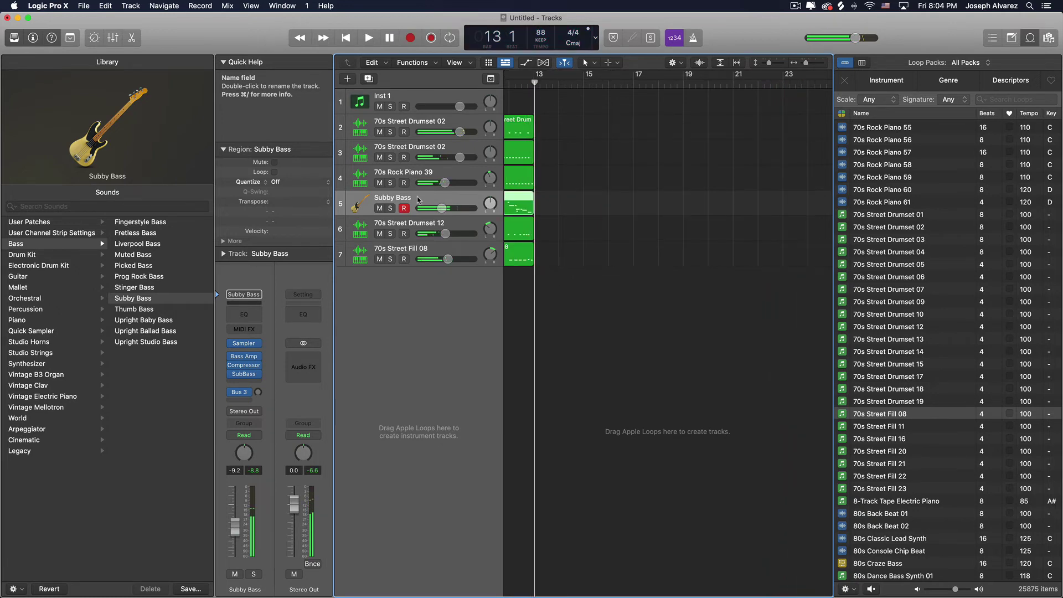
# Repeat the regions in bars 9 to 12 on all tracks so a copy starts at bar 13.
pyautogui.hscroll(-1, 522, 255)
pyautogui.hscroll(-8, 521, 256)
pyautogui.moveTo(780, 287); pyautogui.dragTo(661, 119)
pyautogui.press('super+r')
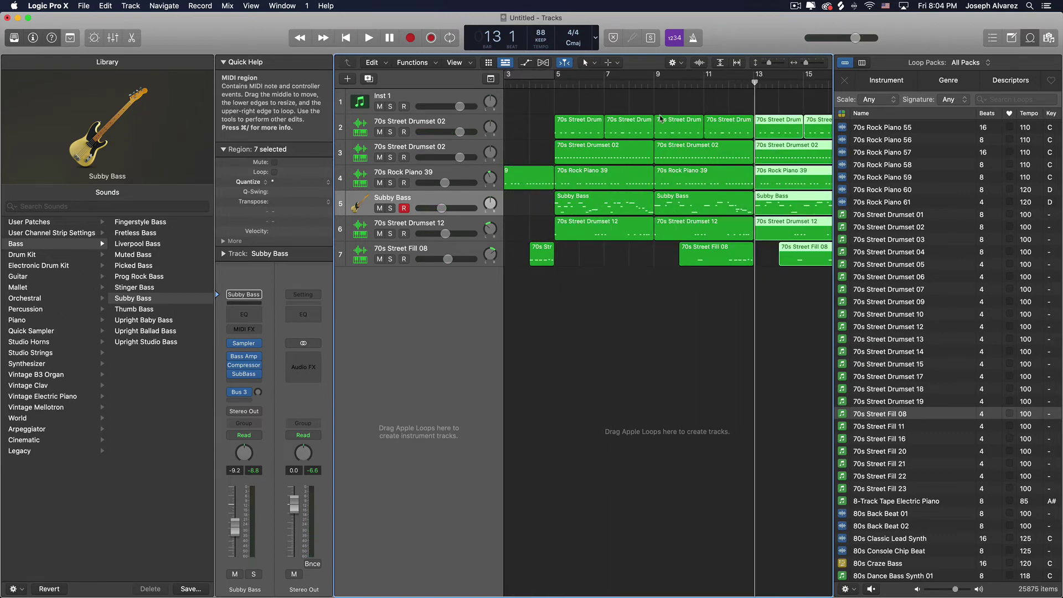
pyautogui.press('super+Left')
pyautogui.press('super+Left')
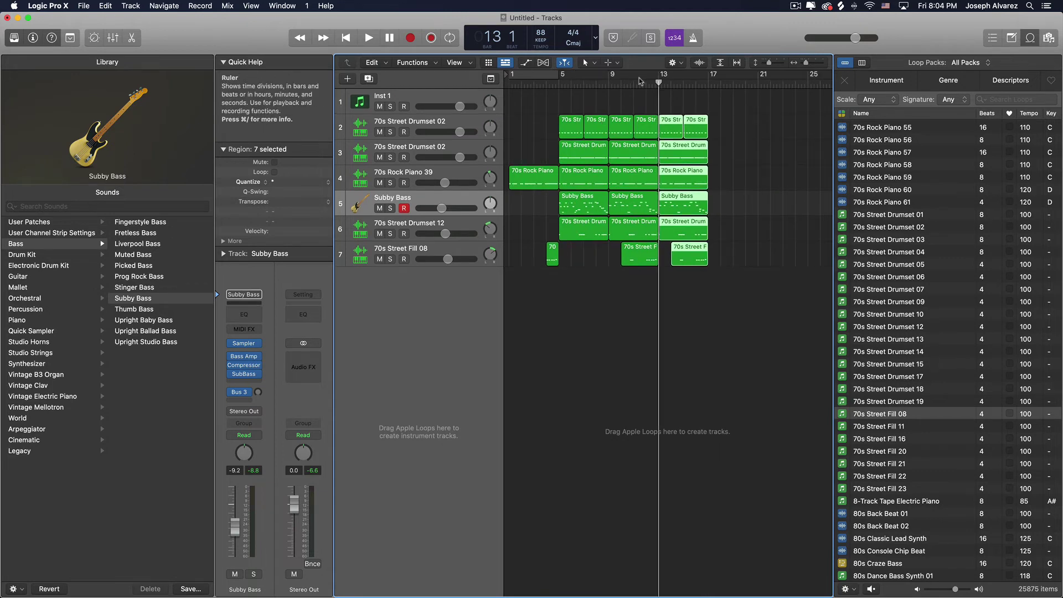
# Play the arrangement from the start and shorten the intro 70s Rock Piano 39 region so it ends just before bar 5.
pyautogui.press('space')
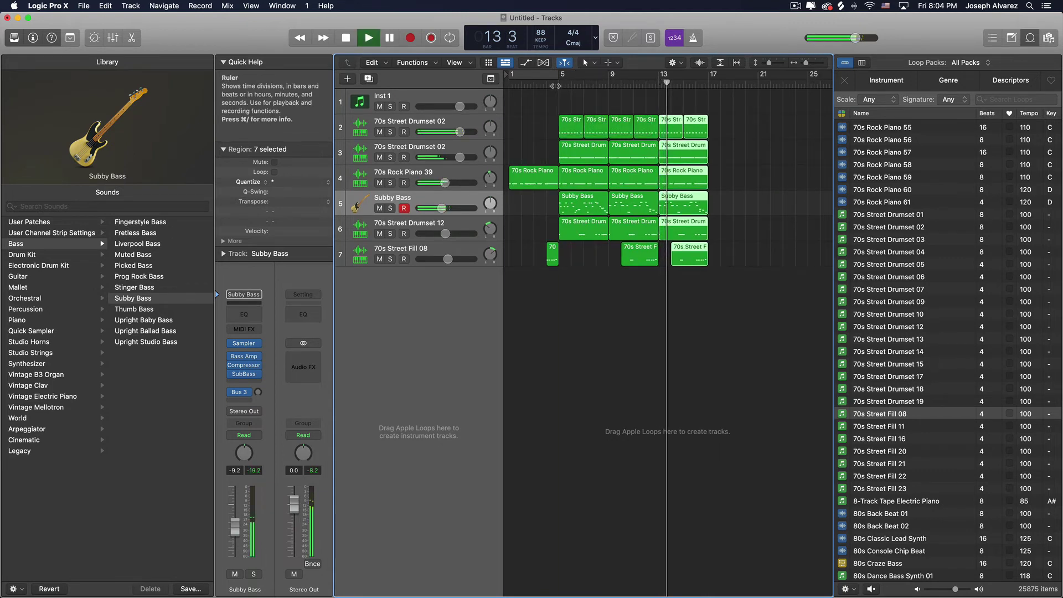
pyautogui.click(555, 86)
pyautogui.press('Return')
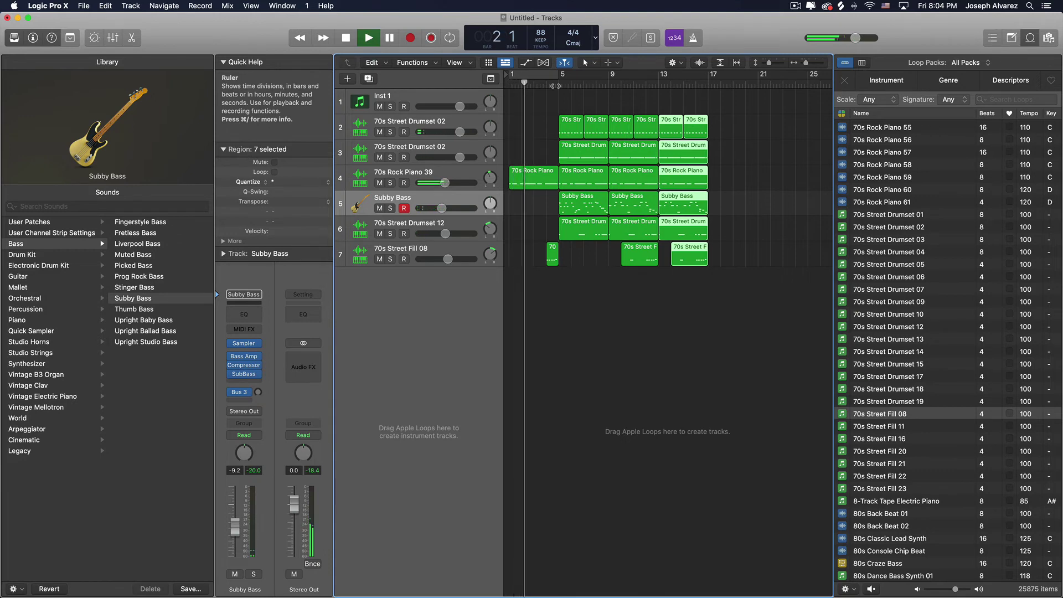
pyautogui.click(555, 184)
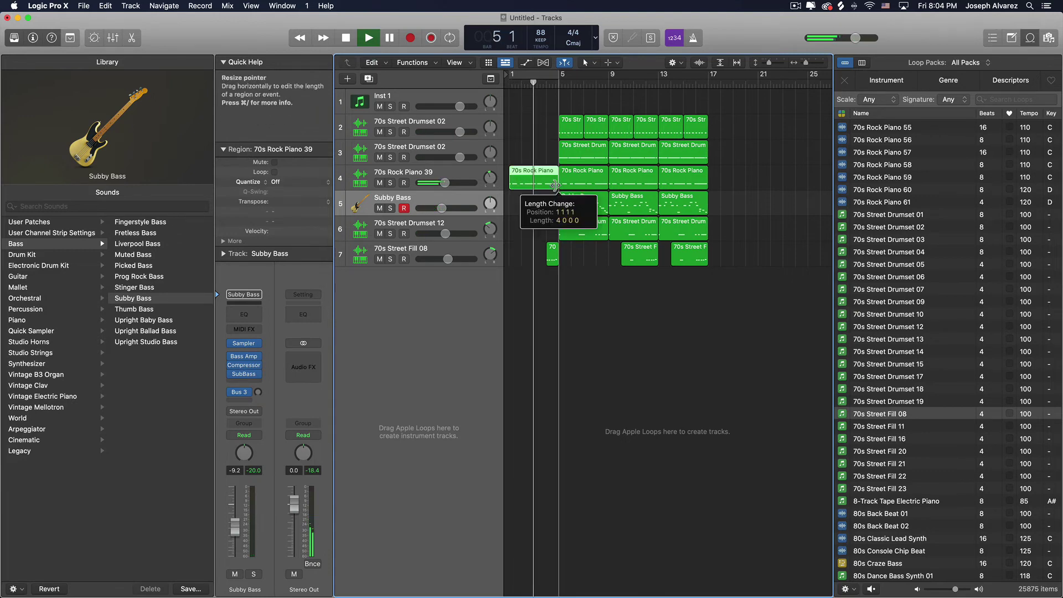
pyautogui.moveTo(553, 187); pyautogui.dragTo(554, 188)
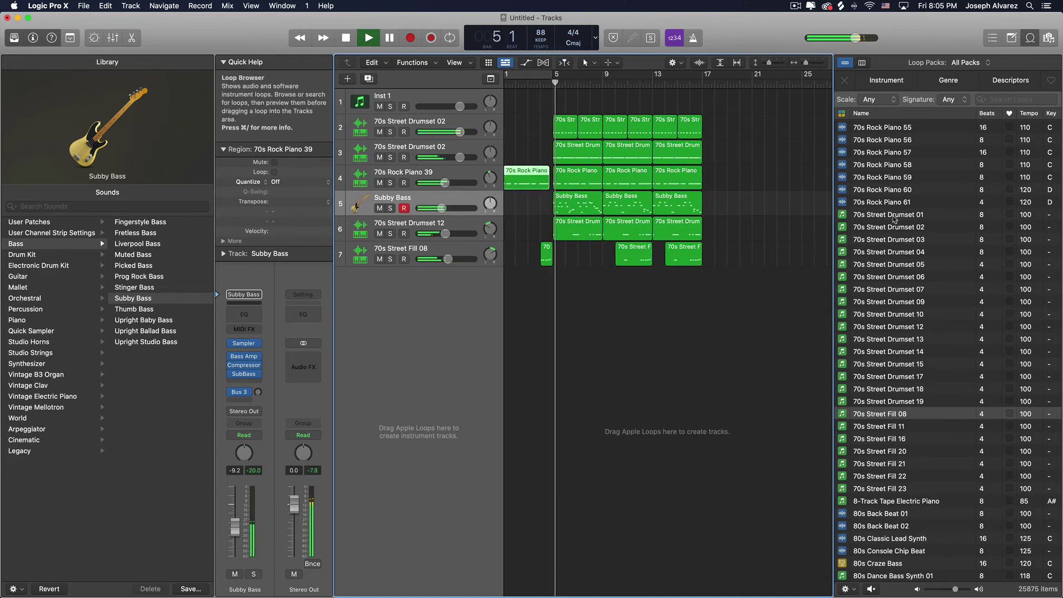
pyautogui.press('space')
# Search the loops for "vocal" and audition Sneak Attack Vocal Sample, Rise Above Vocal FX 02 and Remix Reverse Vocal FX.
pyautogui.click(1018, 100)
pyautogui.write('voca')
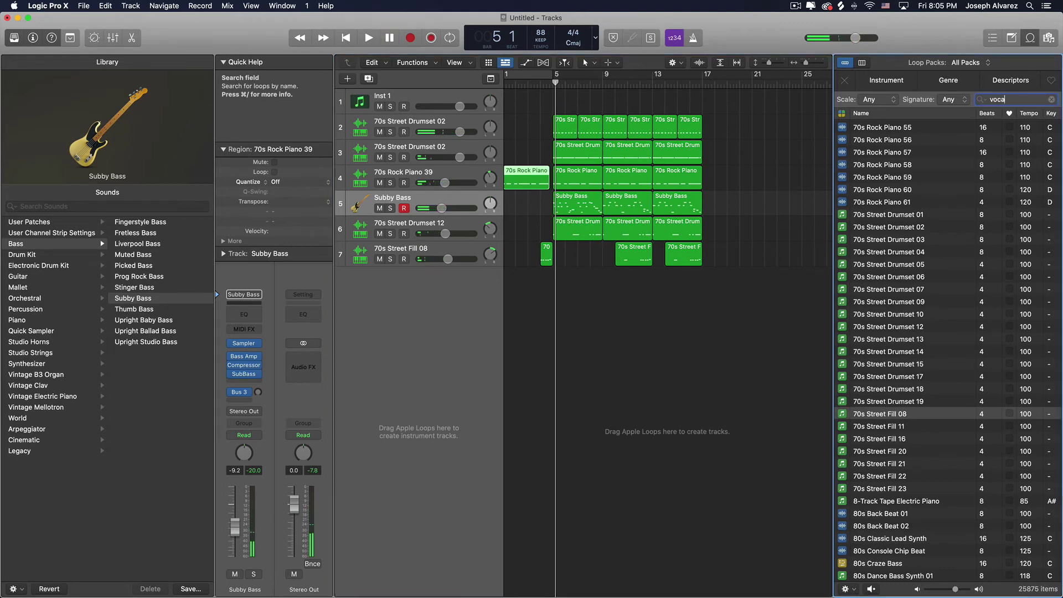
pyautogui.write('l')
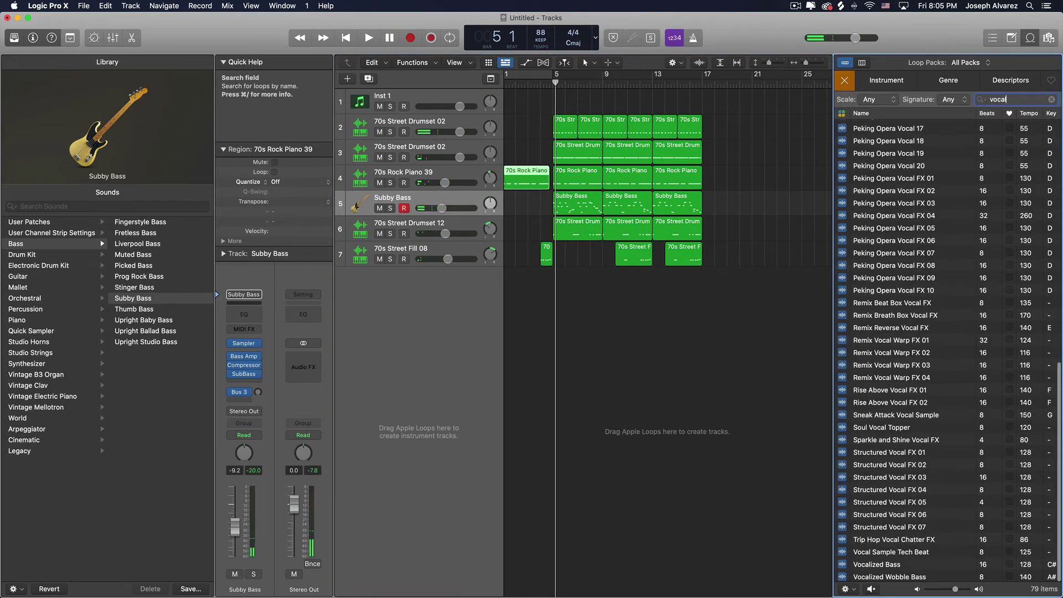
pyautogui.click(889, 428)
pyautogui.click(878, 417)
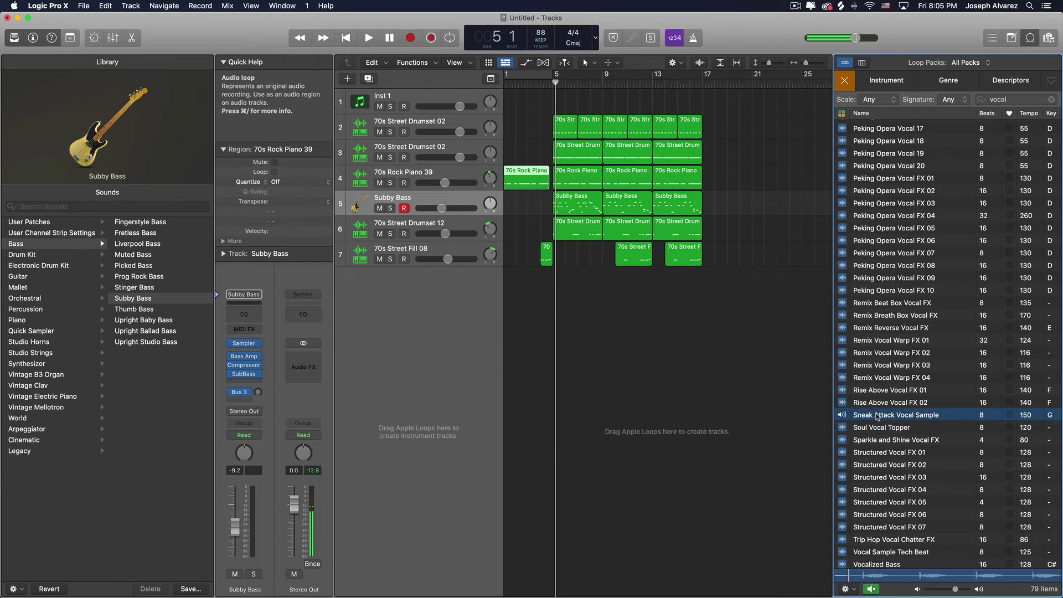
pyautogui.click(868, 405)
pyautogui.click(867, 329)
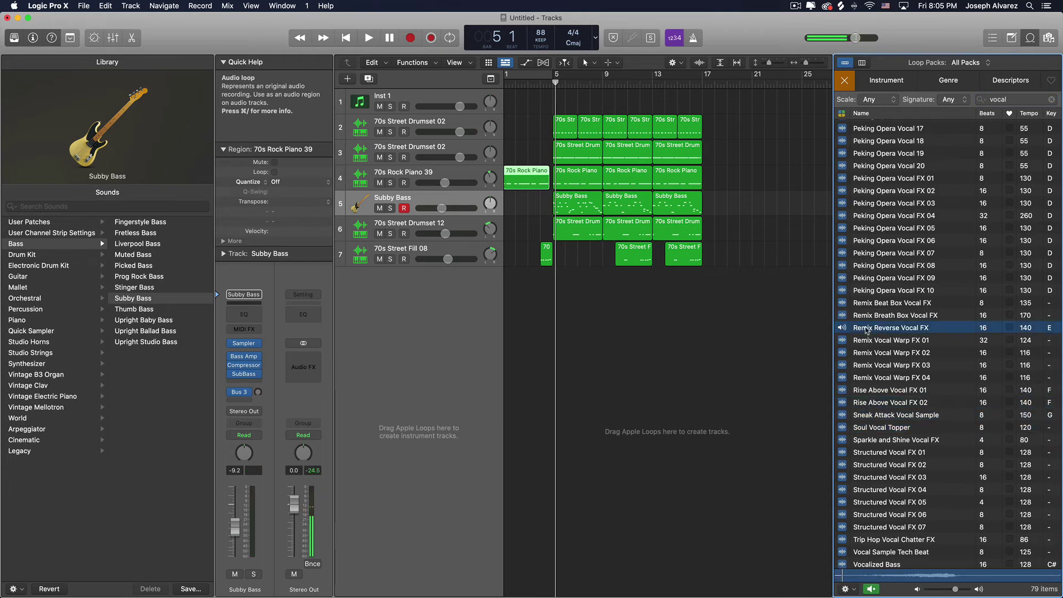
# Add the Rise Above Vocal FX 02 loop on a new track starting around bar 3 and play it from bar 4.
pyautogui.click(871, 406)
pyautogui.moveTo(870, 405); pyautogui.dragTo(561, 331)
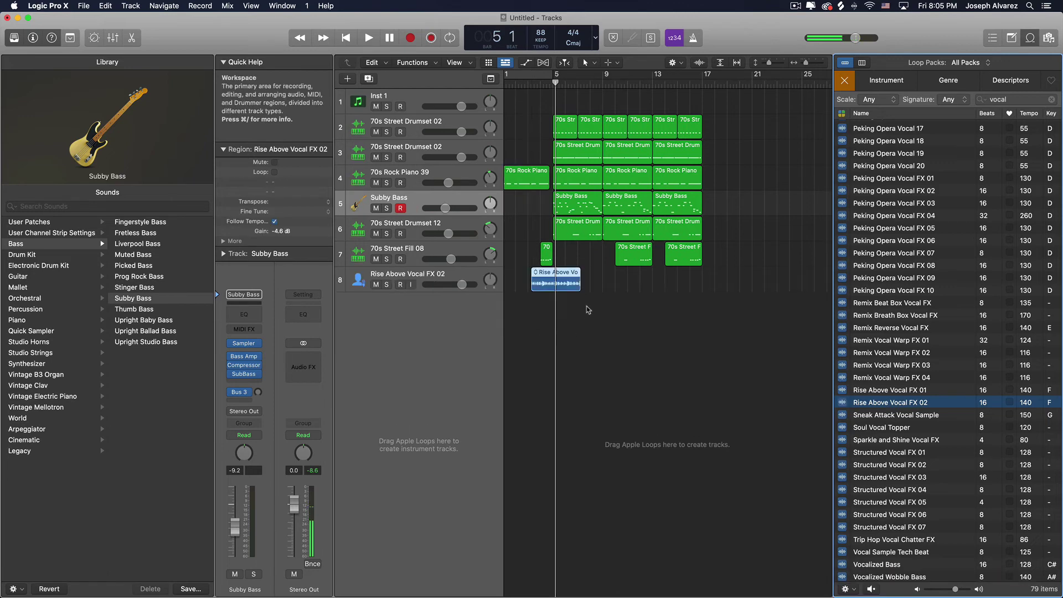
pyautogui.press('super+Right')
pyautogui.press('super+Right')
pyautogui.press('super+Right')
pyautogui.hscroll(-4, 556, 314)
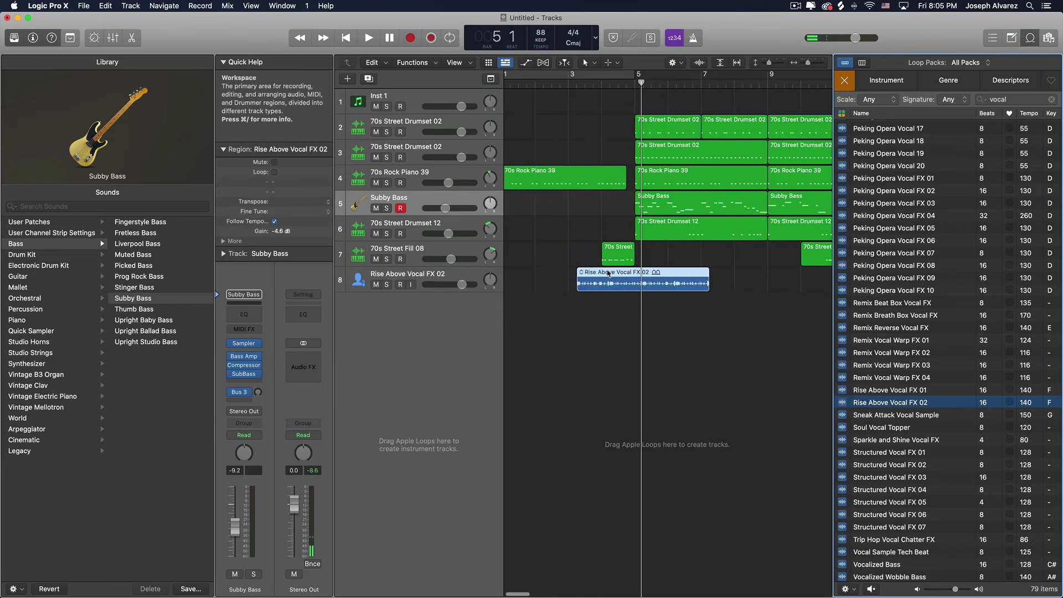
pyautogui.click(592, 81)
pyautogui.press('space')
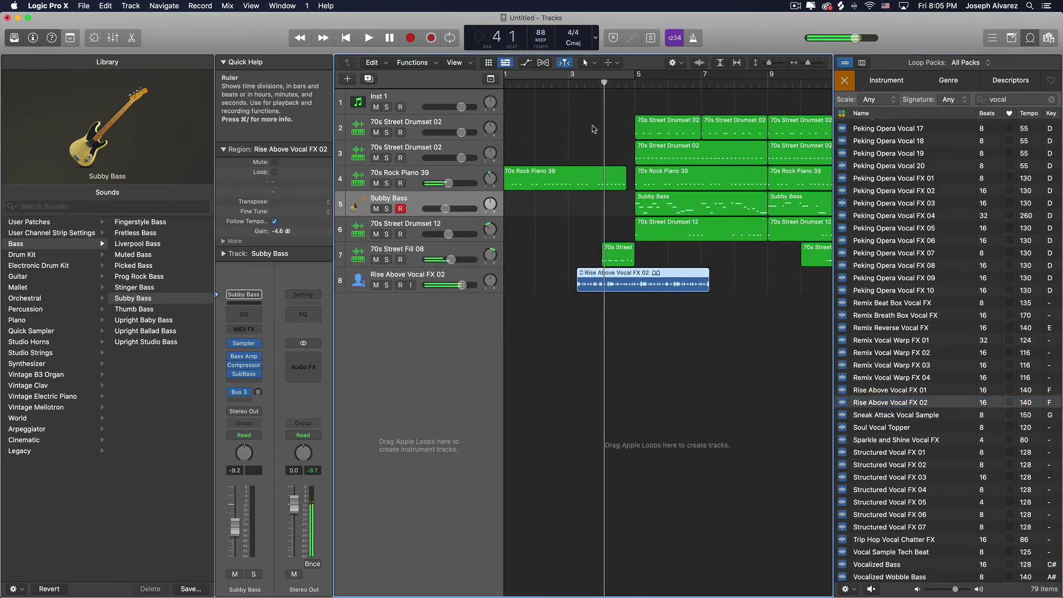
# Solo the Rise Above Vocal FX 02 track and listen to the beginning of its region.
pyautogui.click(582, 83)
pyautogui.click(386, 283)
pyautogui.press('space')
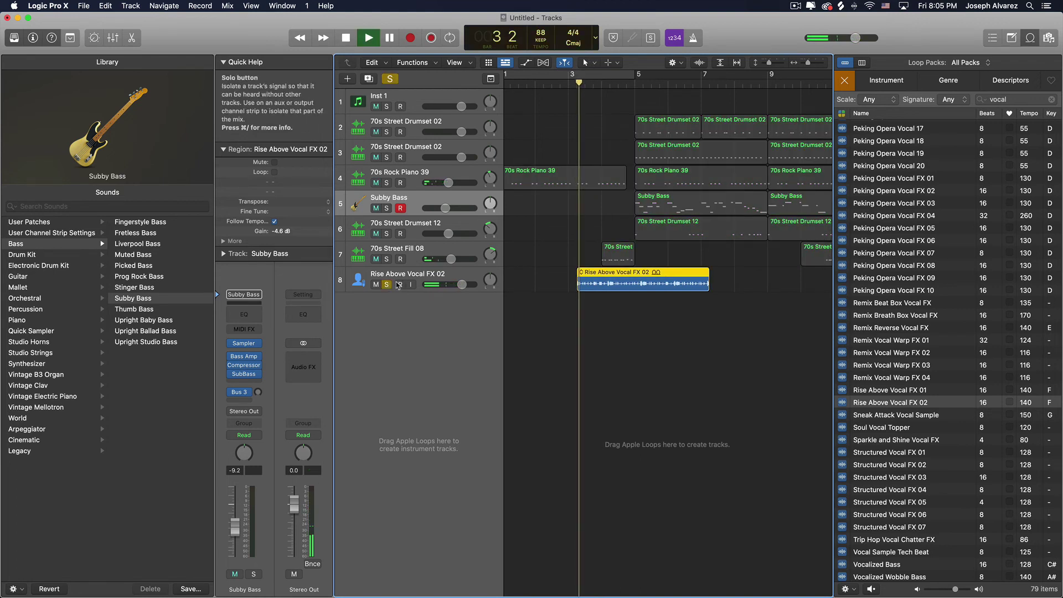
pyautogui.press('space')
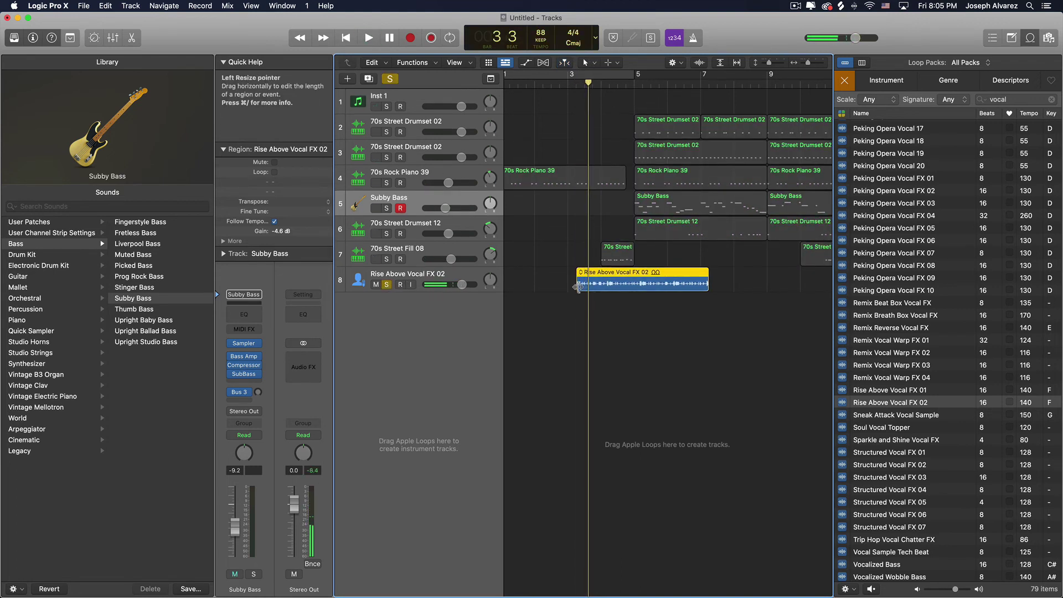
# Trim the Rise Above Vocal FX 02 region at both ends to about one beat and place it just before bar 5.
pyautogui.moveTo(583, 288); pyautogui.dragTo(590, 288)
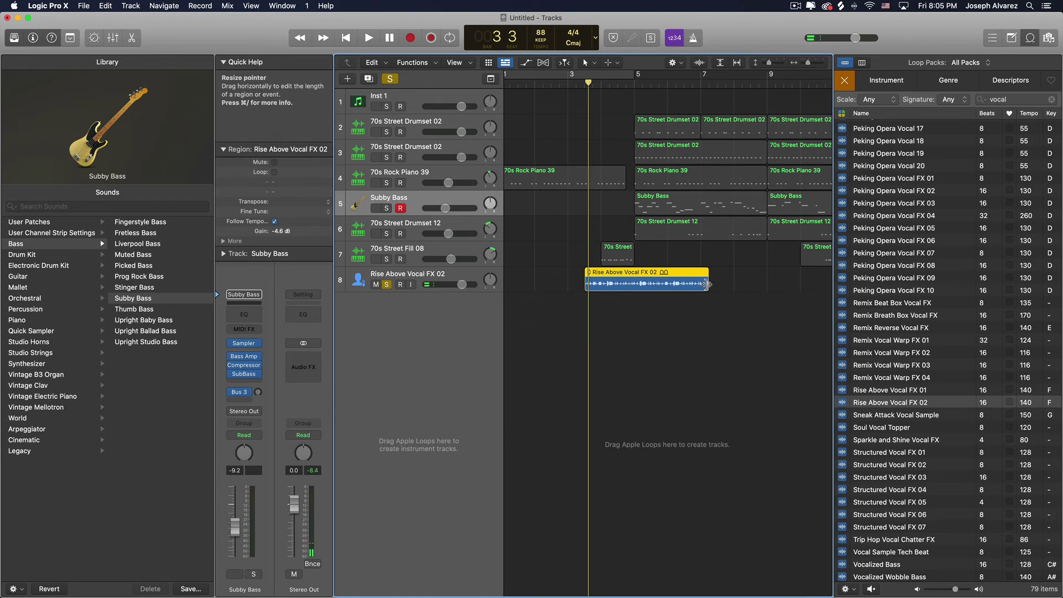
pyautogui.moveTo(706, 287)
pyautogui.mouseDown()
pyautogui.moveTo(573, 295)
pyautogui.moveTo(693, 287)
pyautogui.mouseUp()
pyautogui.press('super+Right')
pyautogui.press('super+Right')
pyautogui.press('super+Right')
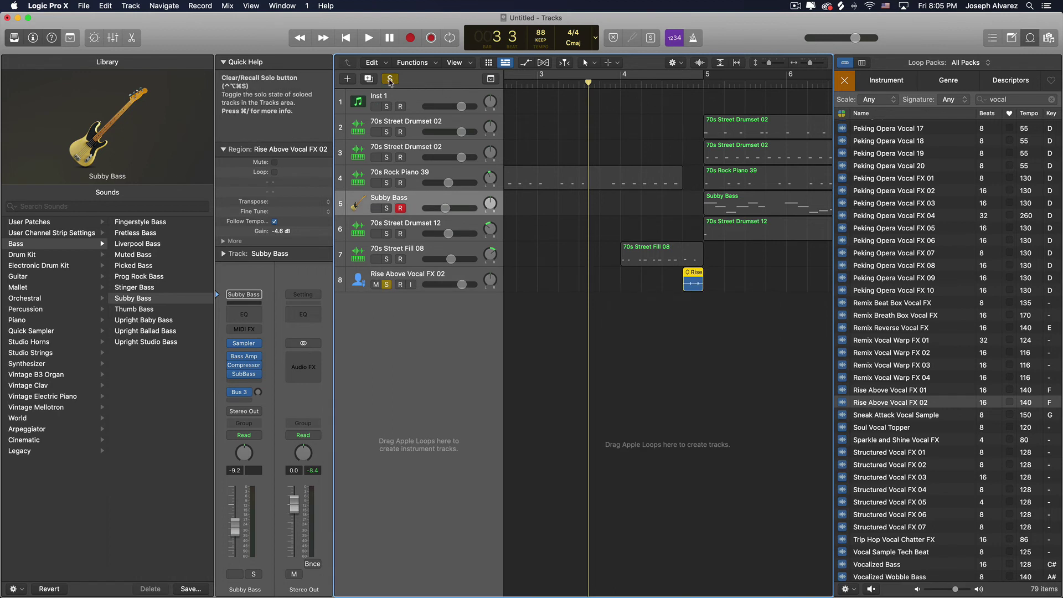
# Clear the solo and lower the Rise Above Vocal FX 02 track's volume while the arrangement plays.
pyautogui.click(390, 79)
pyautogui.press('space')
pyautogui.press('super+Left')
pyautogui.press('super+Left')
pyautogui.press('super+Left')
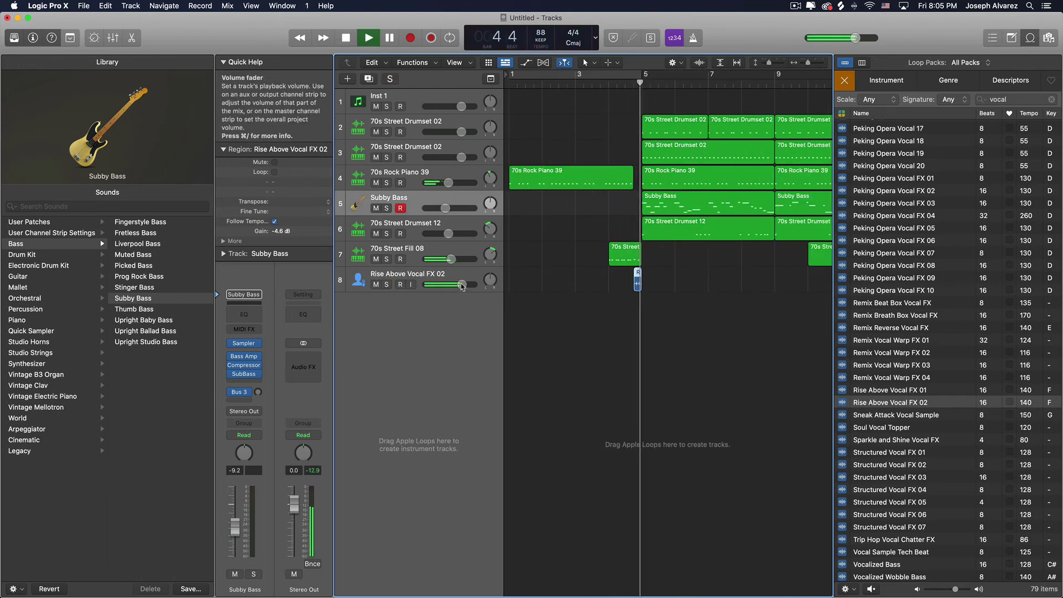
pyautogui.moveTo(461, 284); pyautogui.dragTo(442, 285)
pyautogui.press(',')
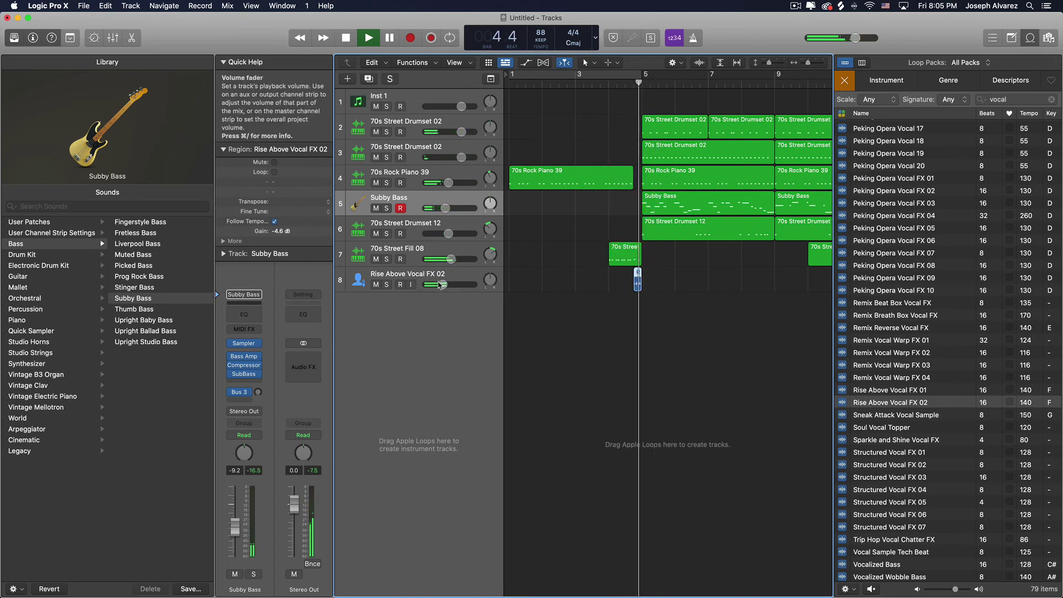
pyautogui.press('super+Left')
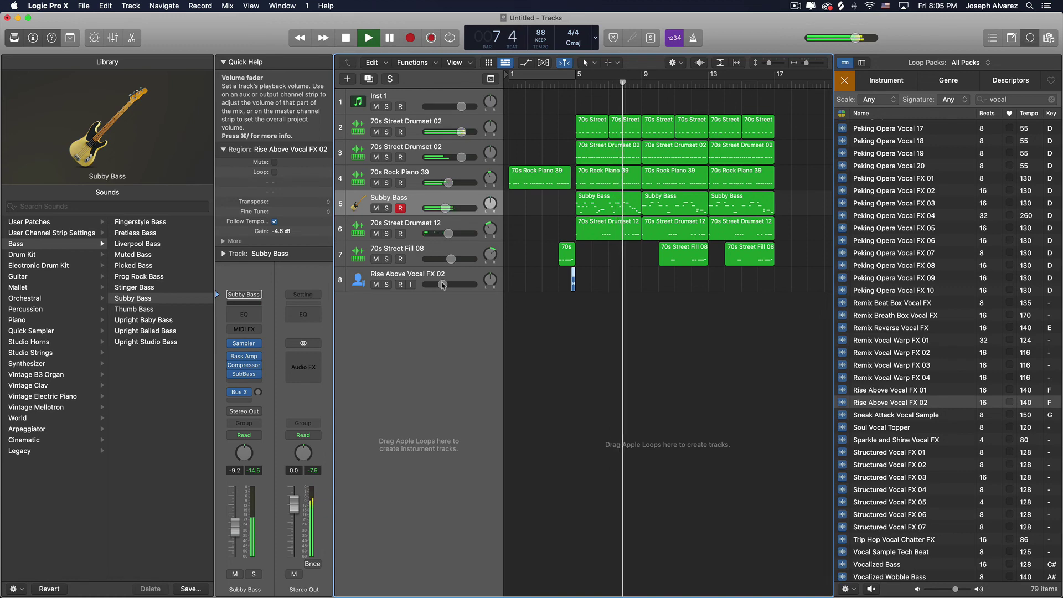
pyautogui.moveTo(461, 132); pyautogui.dragTo(462, 132)
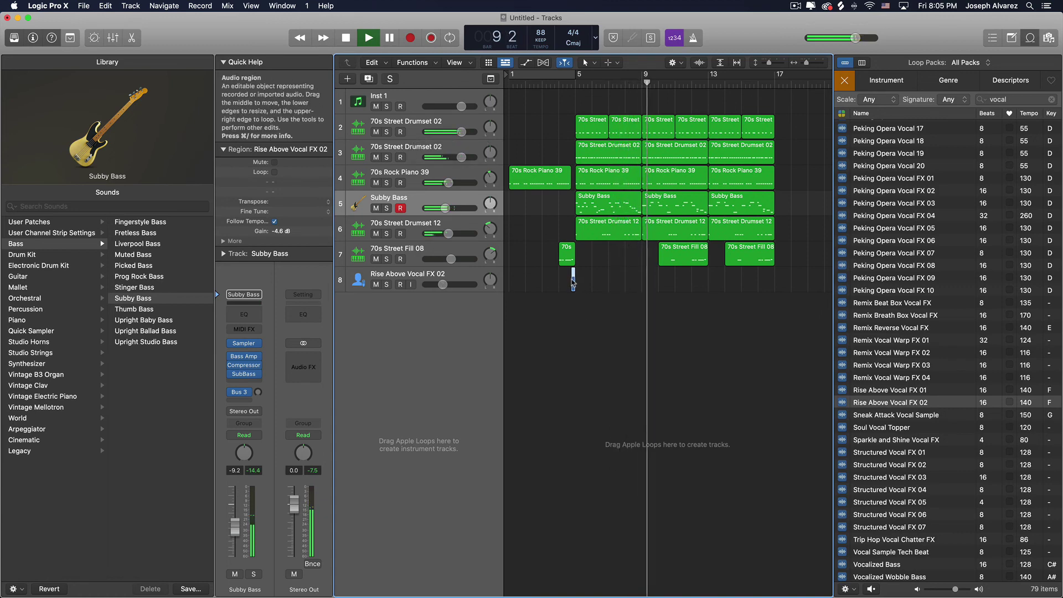
# Copy the short vocal region to bar 17 and shorten the regions on tracks 2 to 5 that end at bar 13 so they stop slightly earlier.
pyautogui.moveTo(573, 279); pyautogui.dragTo(777, 287)
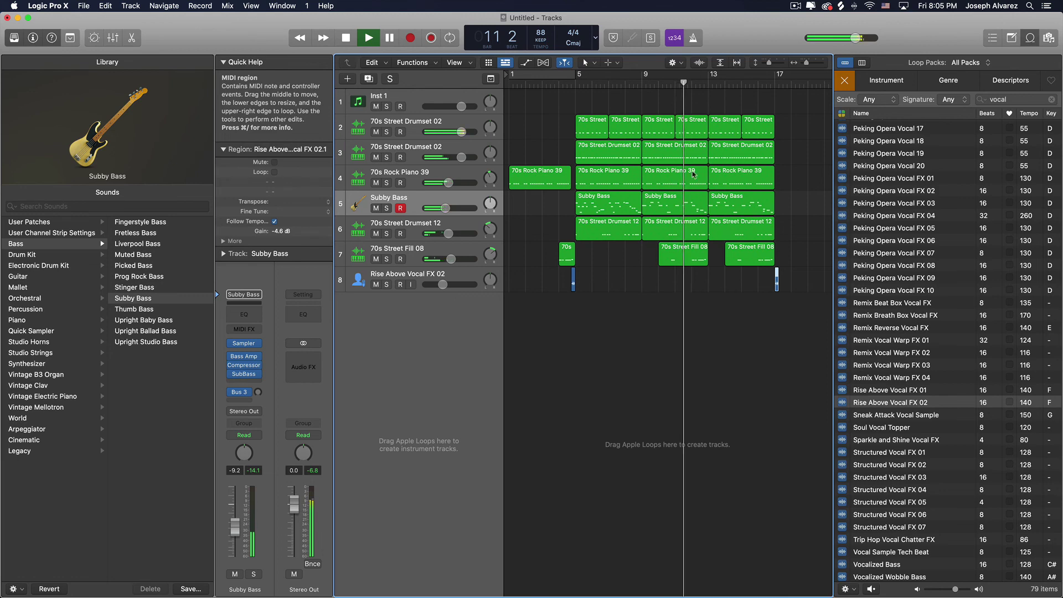
pyautogui.moveTo(700, 105); pyautogui.dragTo(699, 211)
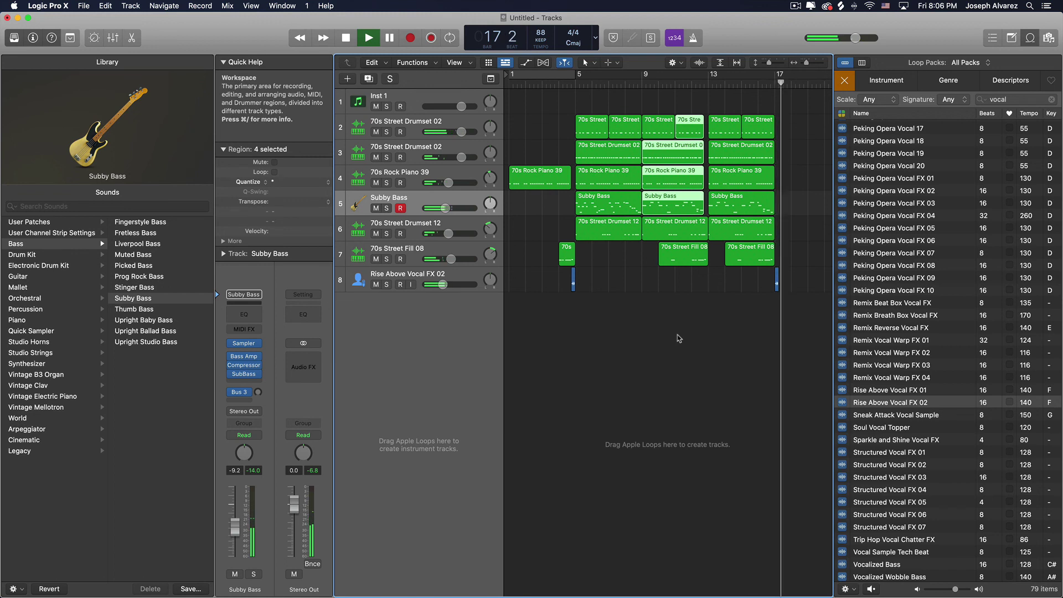
pyautogui.press('space')
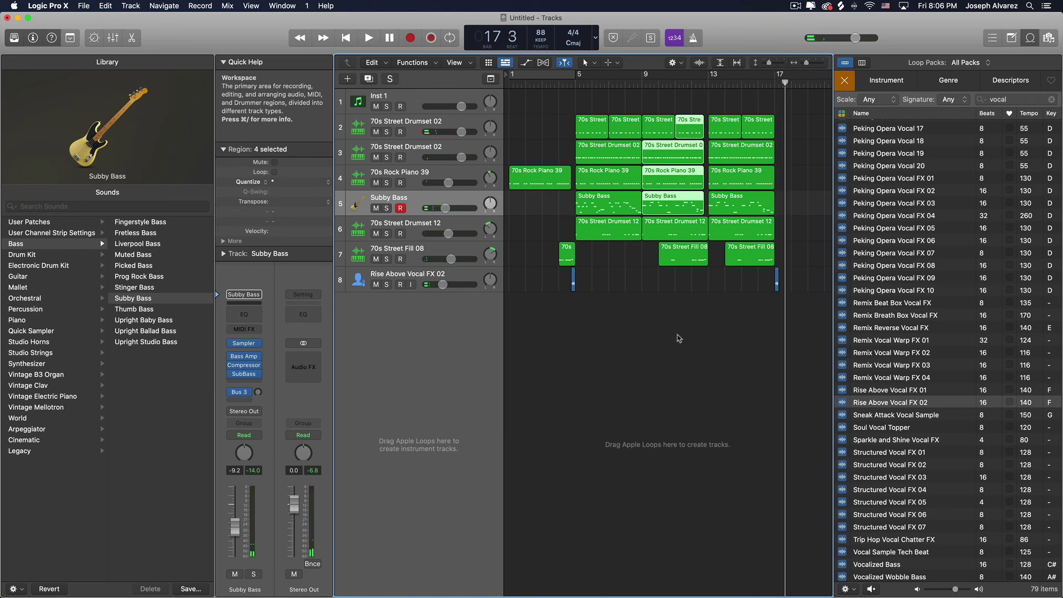